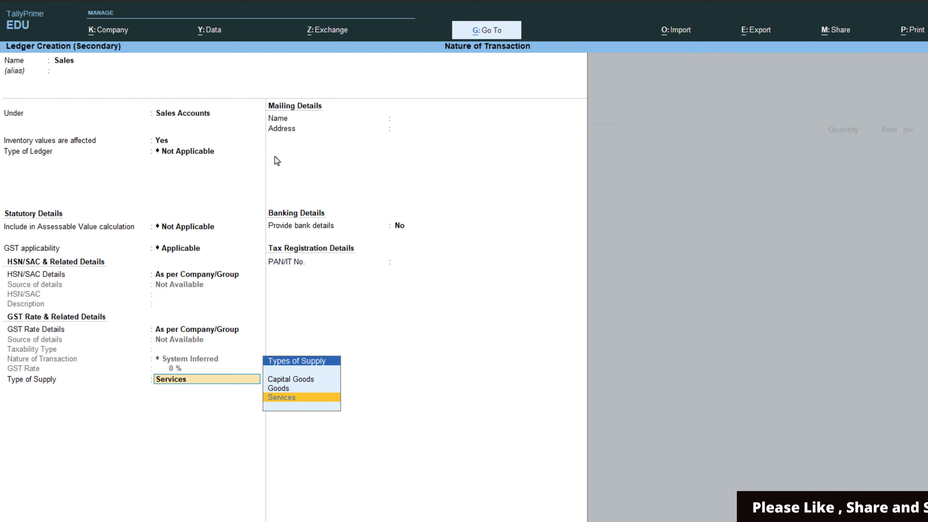
Step: Set the Sales ledger's GST Rate Details to Specify Details Here with Taxable as the taxability type, and browse the natures of transaction
key("BackSpace")
key("Return")
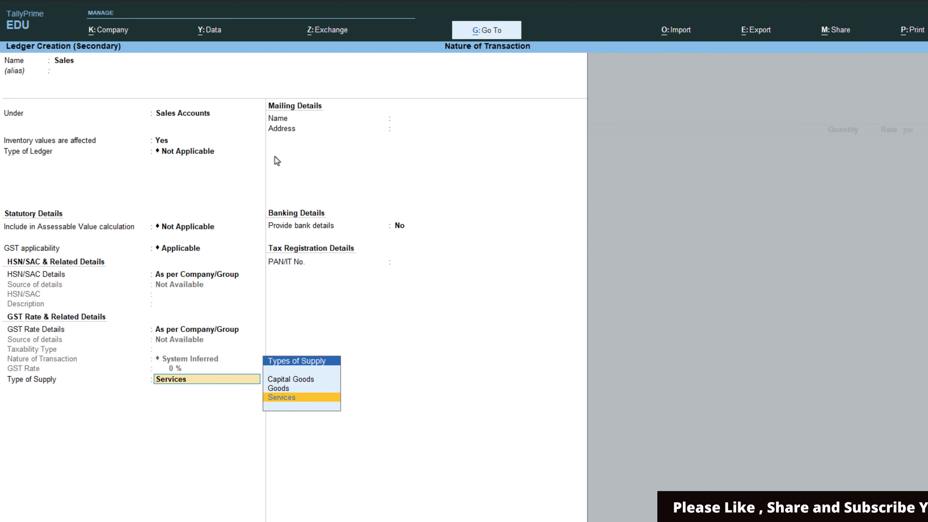
key("BackSpace")
key("Return")
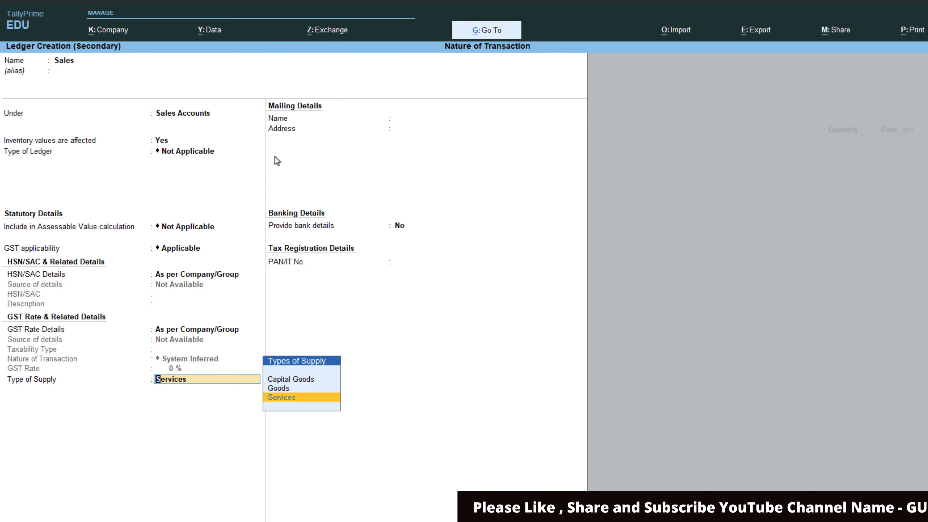
key("BackSpace")
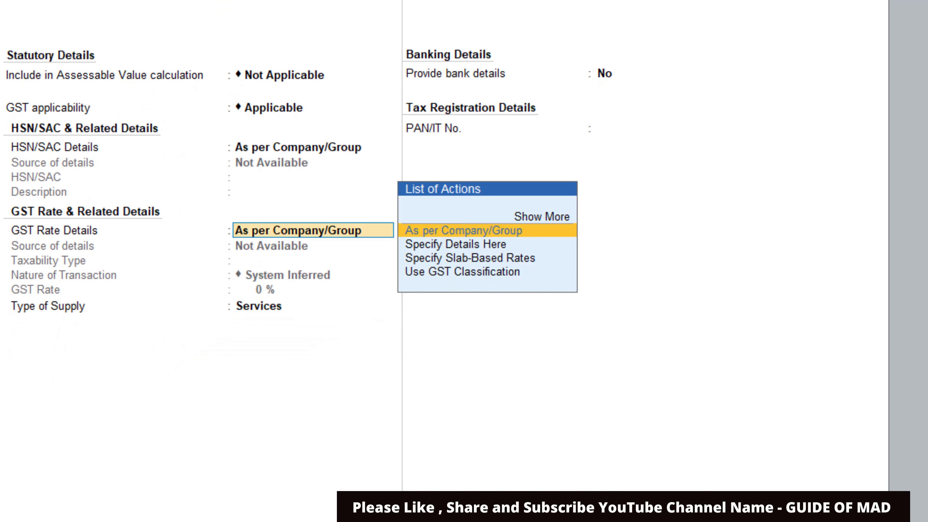
key("Down")
key("Return")
key("Return")
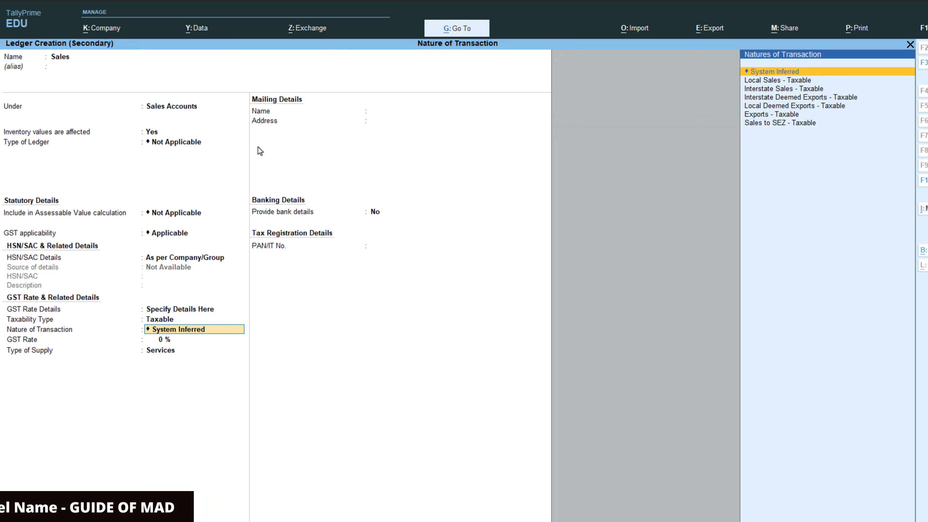
key("Down")
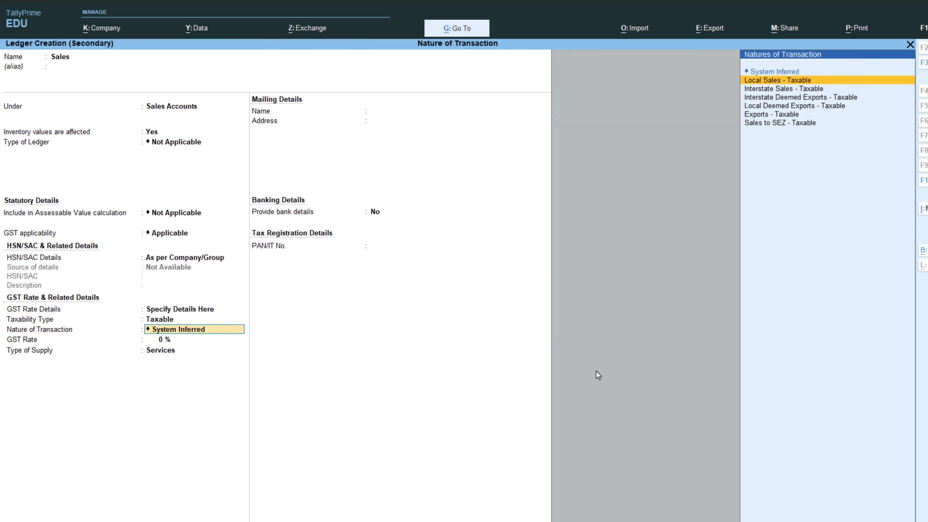
Step: Configure the ledger screen to show all configurations, with Select Nature of Transaction set to Yes, and save the configuration
key("F12")
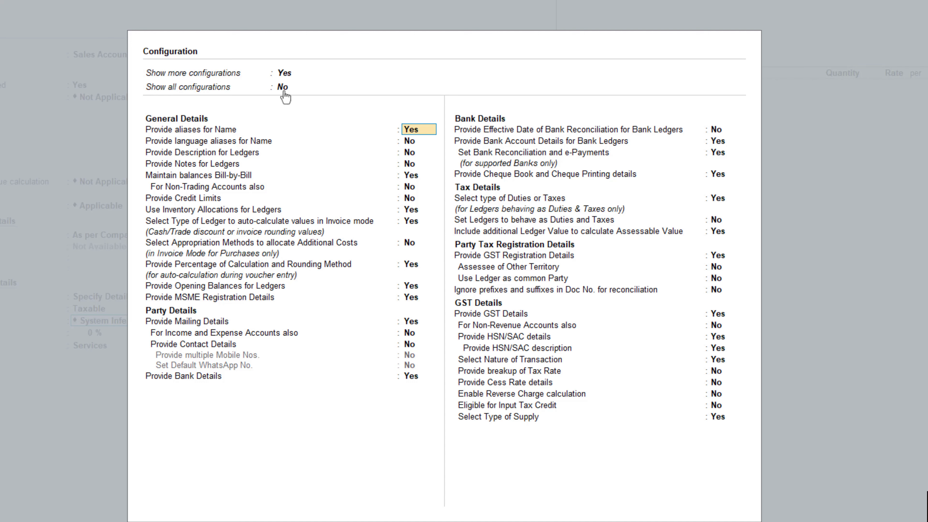
key("y")
key("Return")
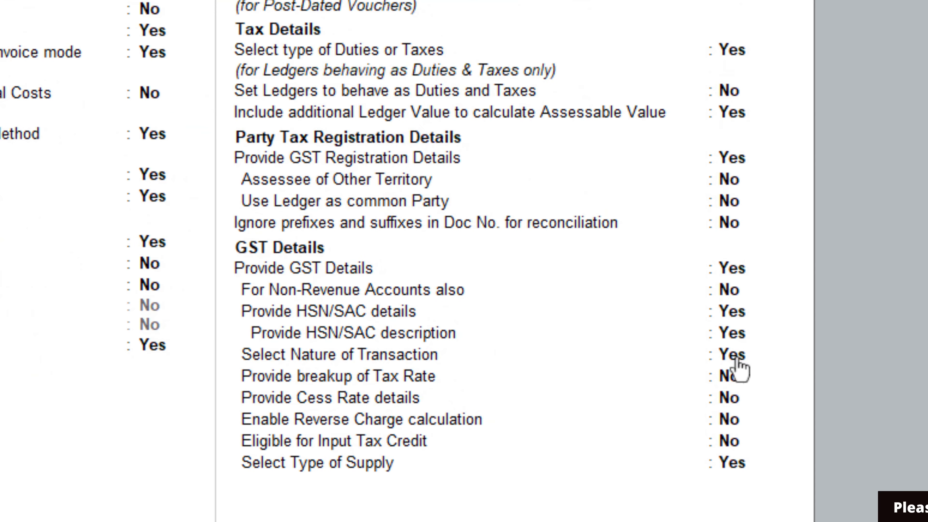
left_click(736, 357)
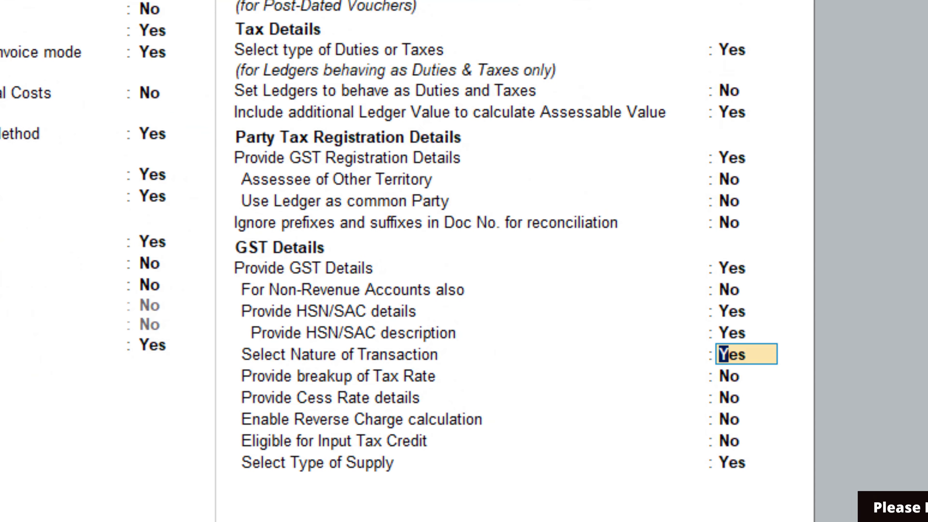
key("Return")
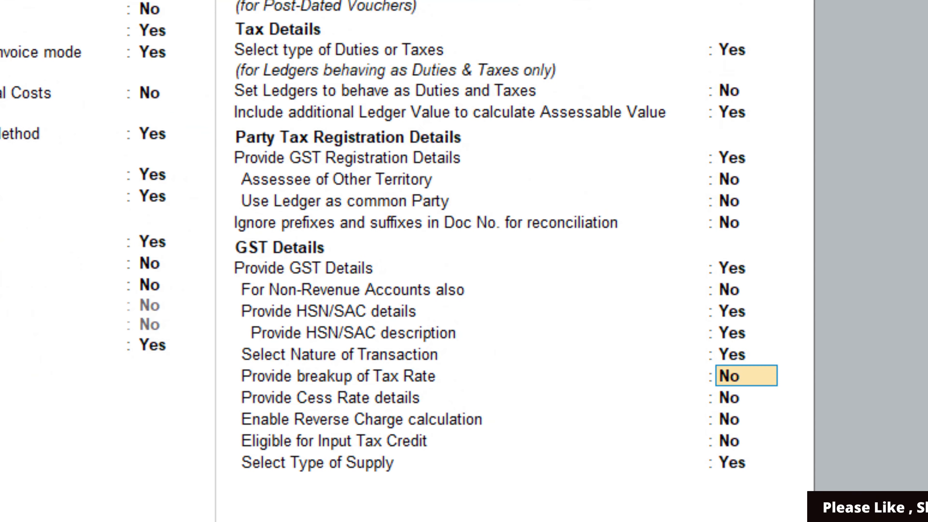
key("ctrl+a")
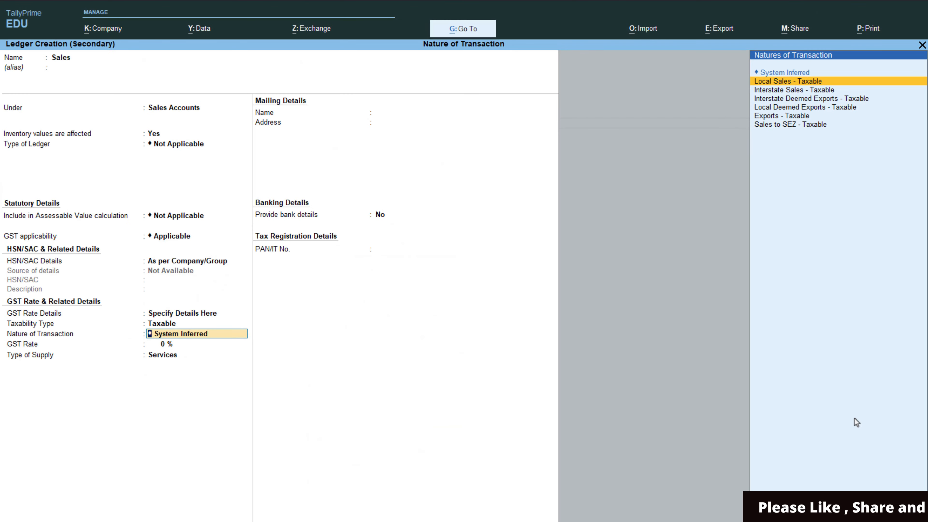
Step: Choose System Inferred as the nature of transaction and return the ledger's GST Rate Details to As per Company/Group
key("Up")
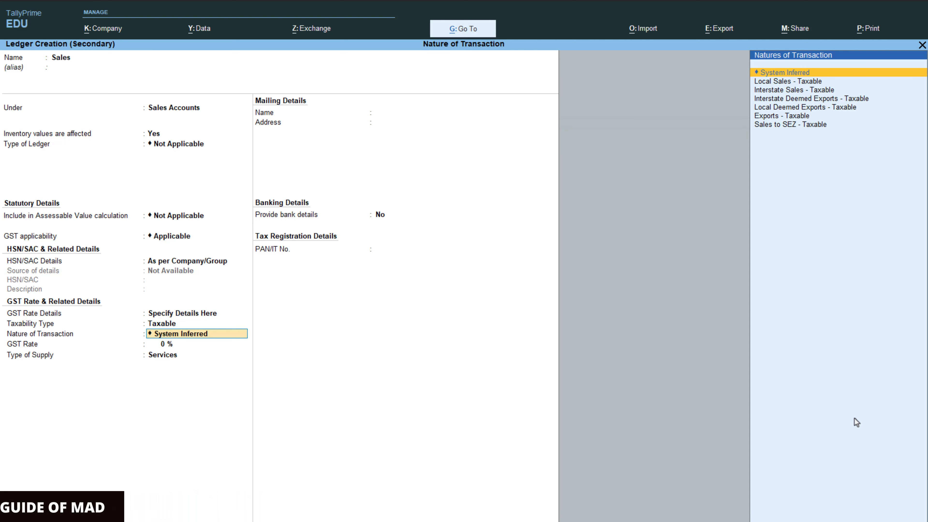
key("Return")
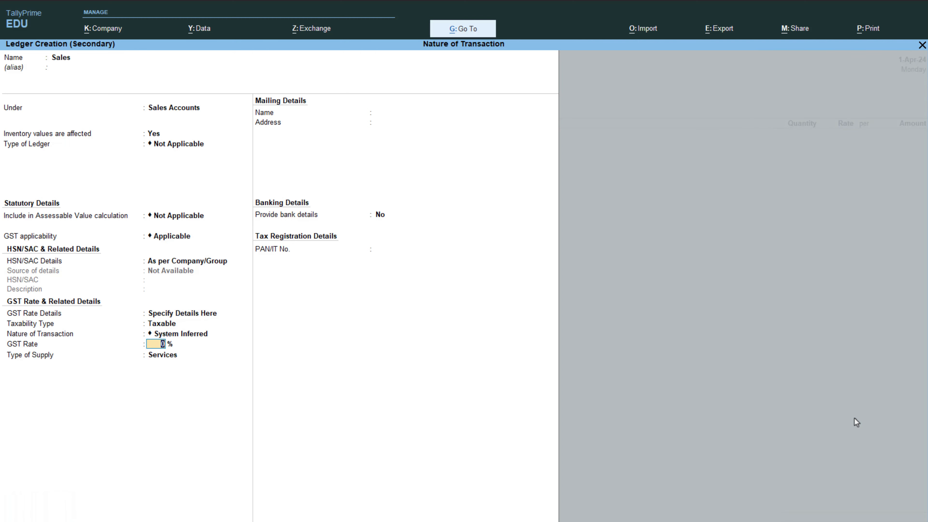
key("BackSpace")
key("BackSpace")
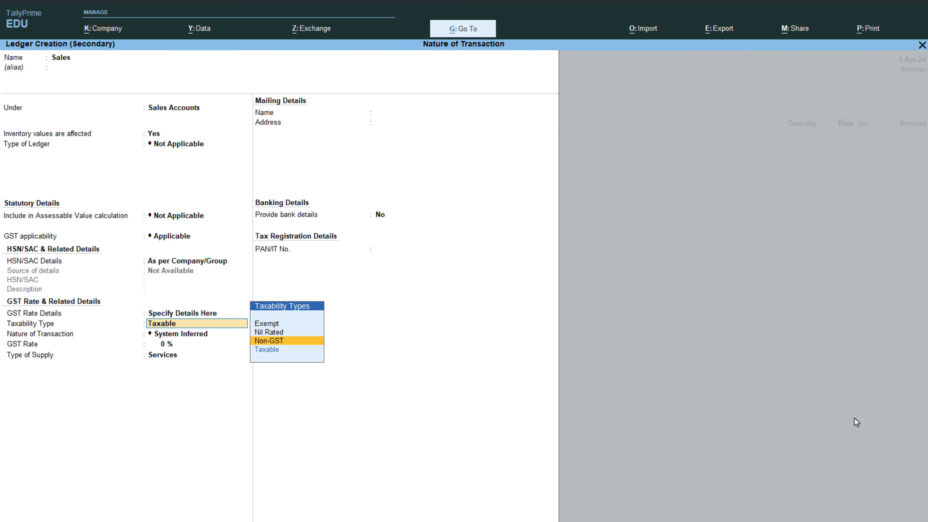
key("BackSpace")
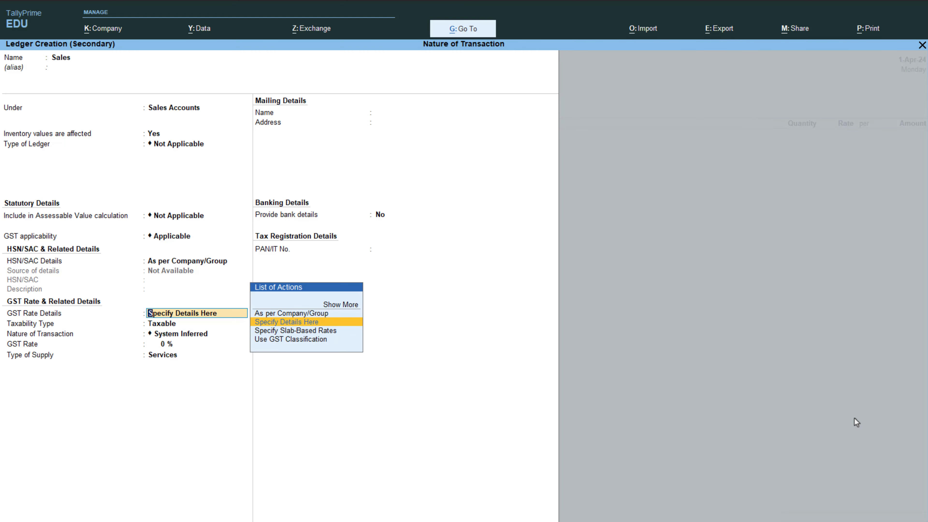
key("Return")
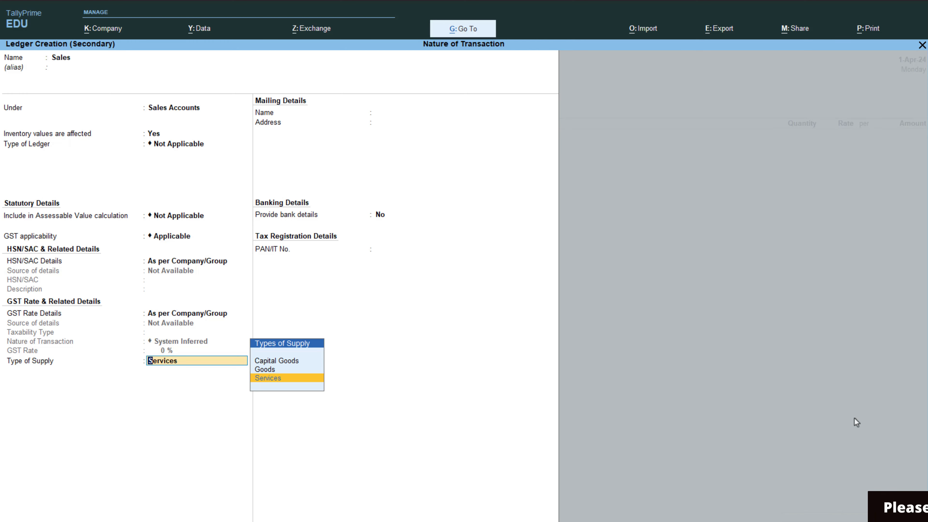
Step: Set the Sales ledger's type of supply to Goods, leave bank details at No, and save the ledger
key("Up")
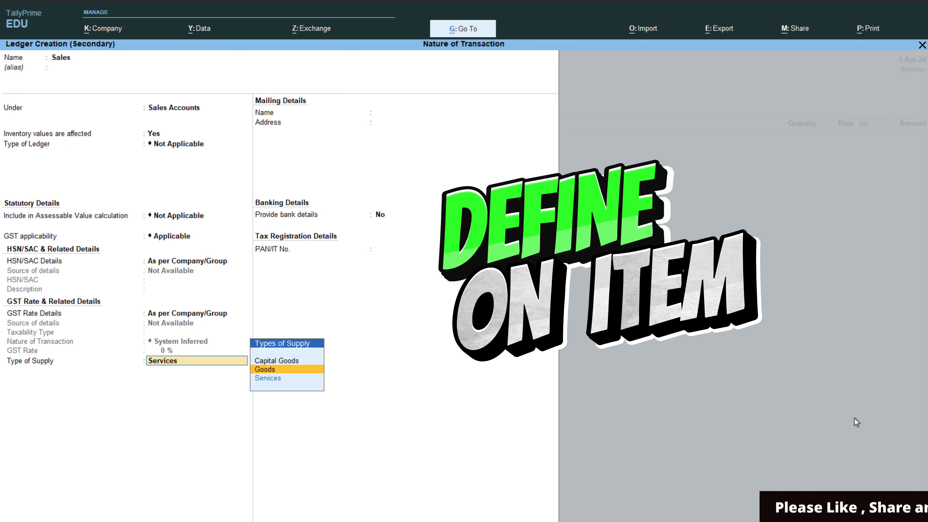
key("Return")
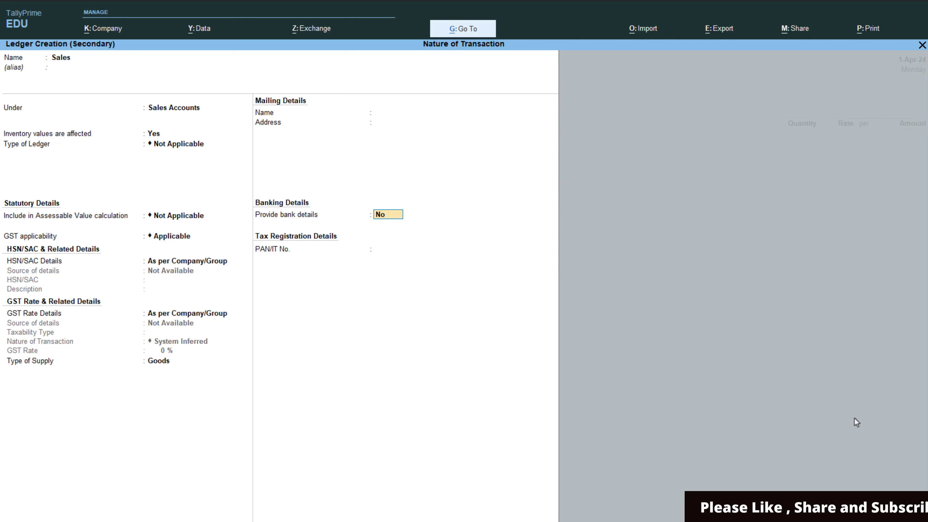
key("Return")
key("Return")
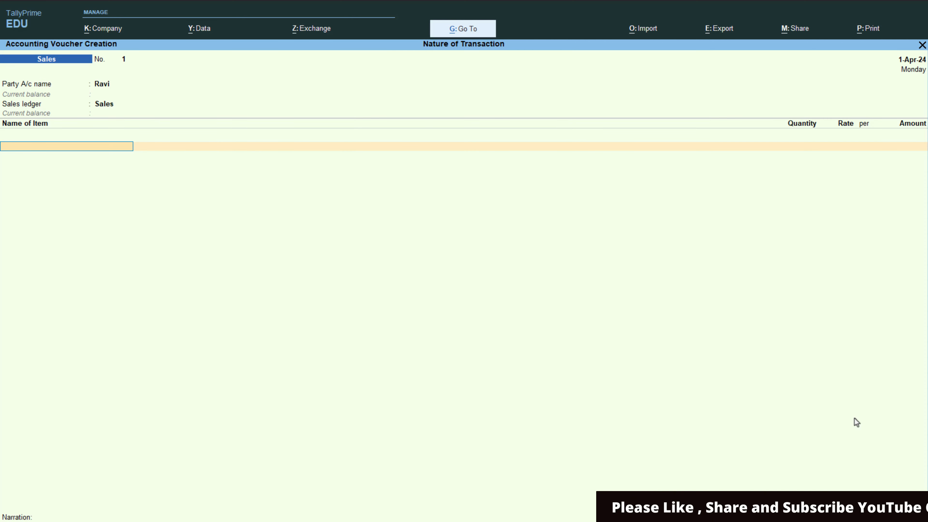
Step: Start a new stock item named Shirt from the sales voucher, under Primary with category Not Applicable
key("alt+c")
type("Shirt")
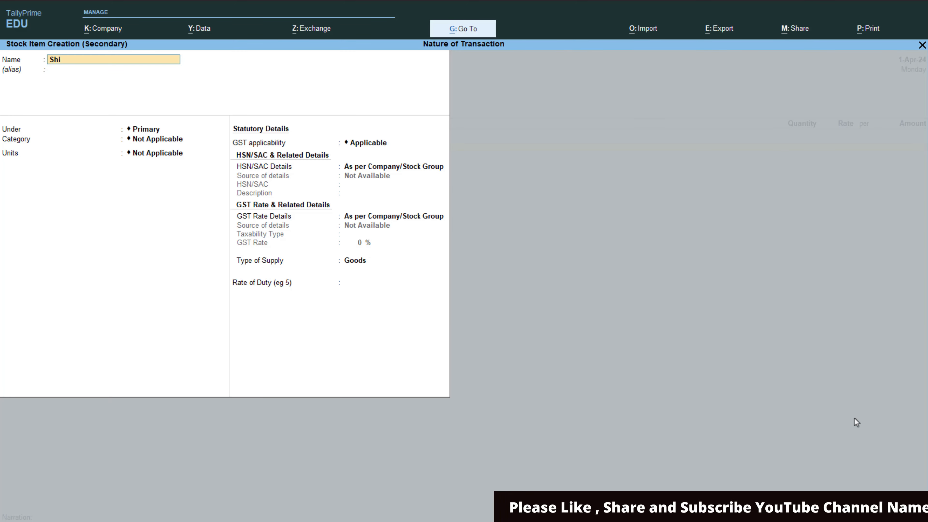
key("Return")
key("Return")
key("Return")
key("Return")
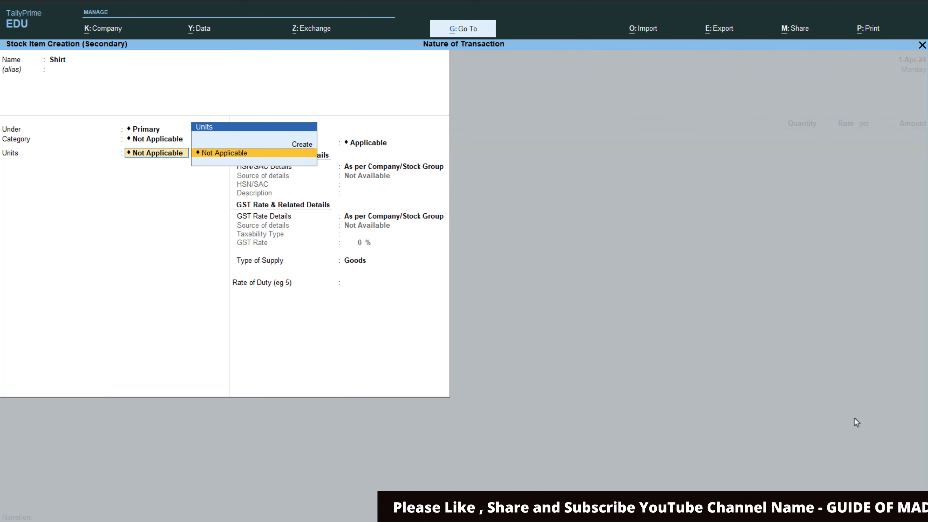
Step: Create the unit pcs with UQC PCS-PIECES for the Shirt item, keeping alternate units Not Applicable and components at No
key("alt+c")
type("pcs")
key("Return")
key("Return")
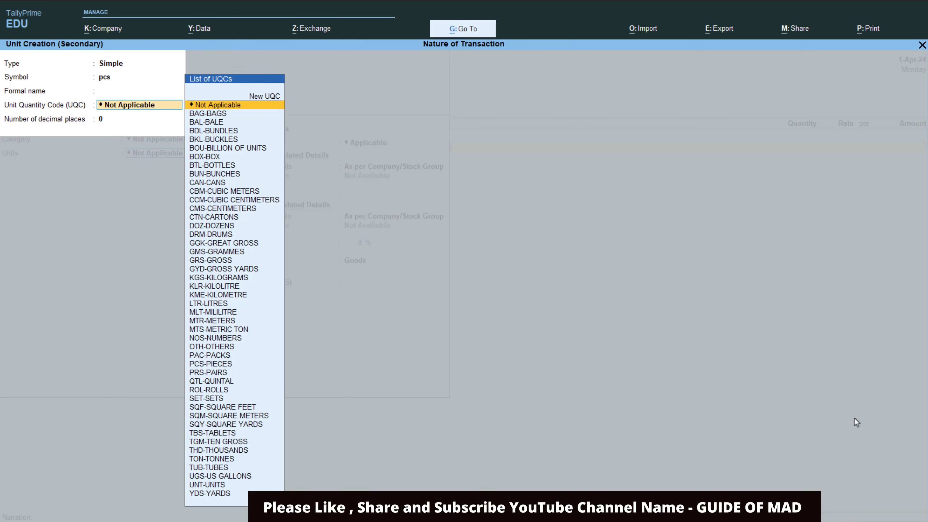
type("pcs")
key("Return")
key("Return")
key("Return")
key("Return")
key("Return")
key("Return")
key("Return")
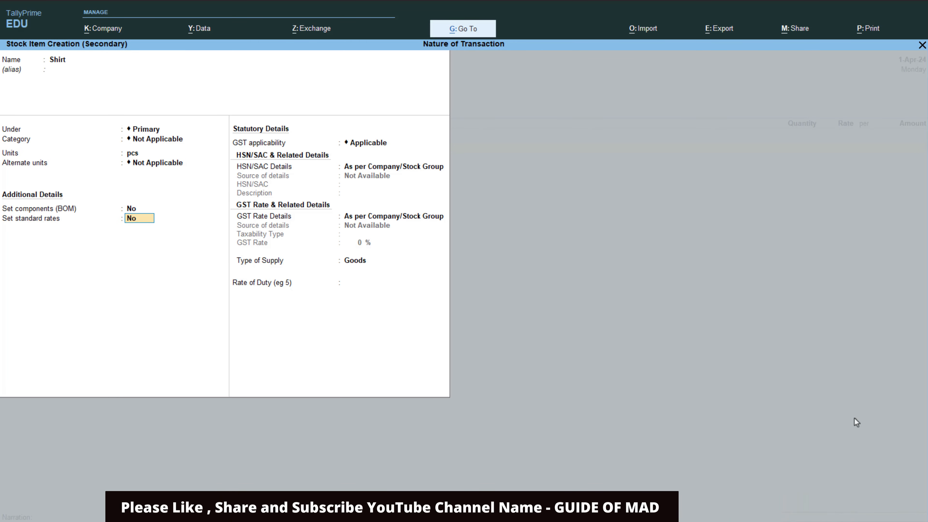
Step: Specify the Shirt item's HSN/SAC details with code 15444 and description Shirt
key("Down")
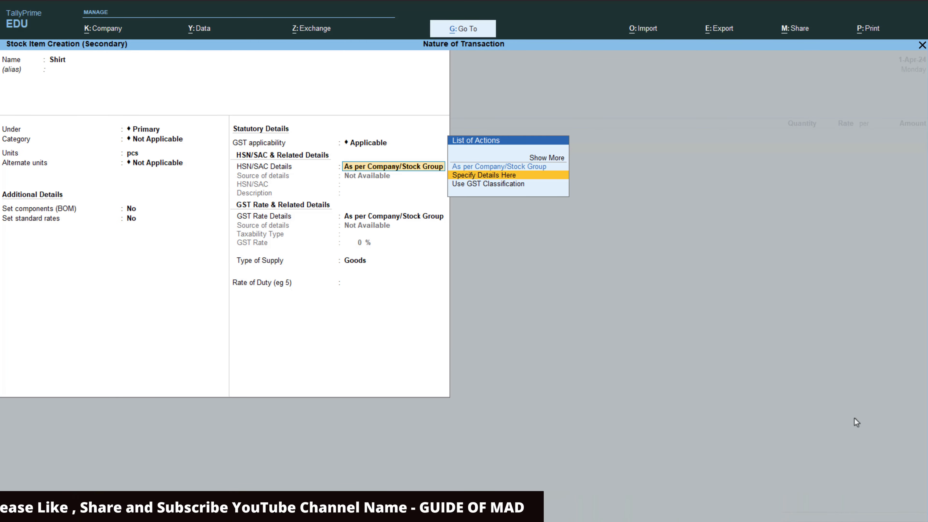
key("Return")
type("15444")
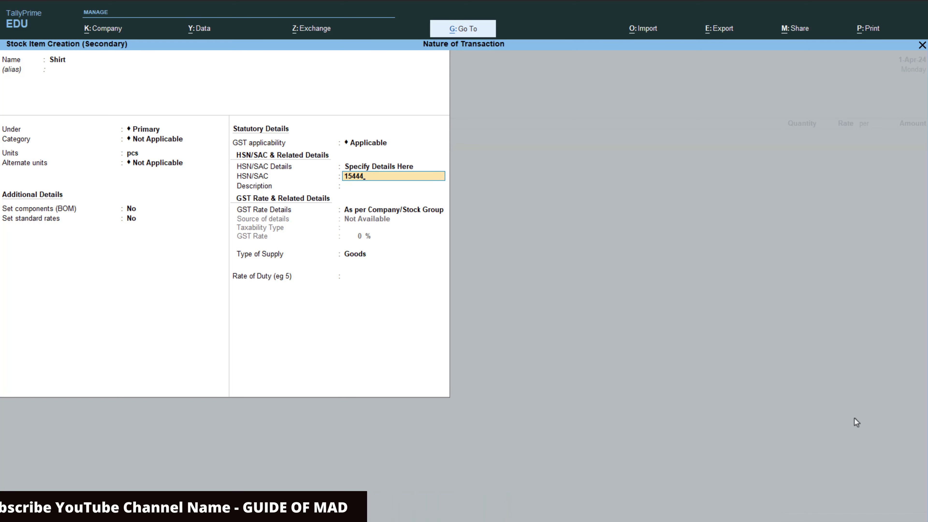
key("Return")
type("Shir")
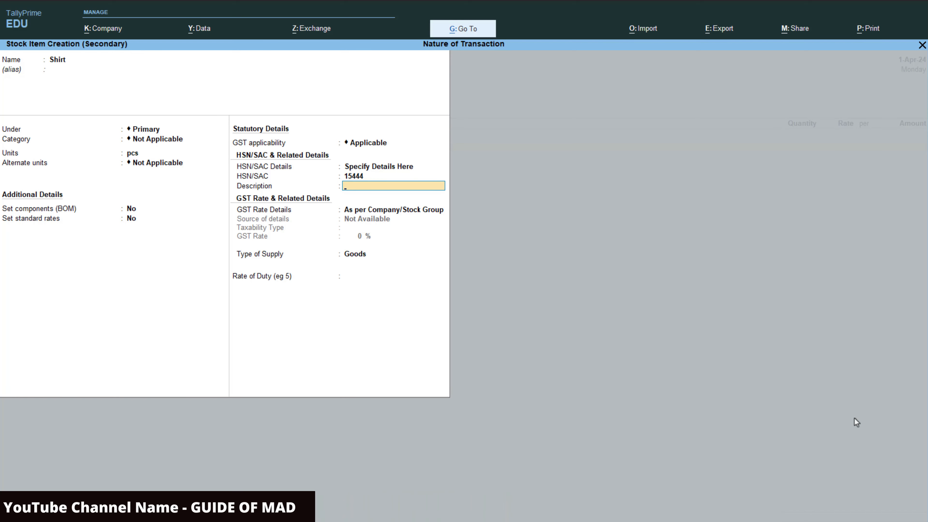
type("t")
key("Return")
Step: Specify the Shirt item's GST rate details as Taxable at 18 % with supply type Goods, and save the item
key("Down")
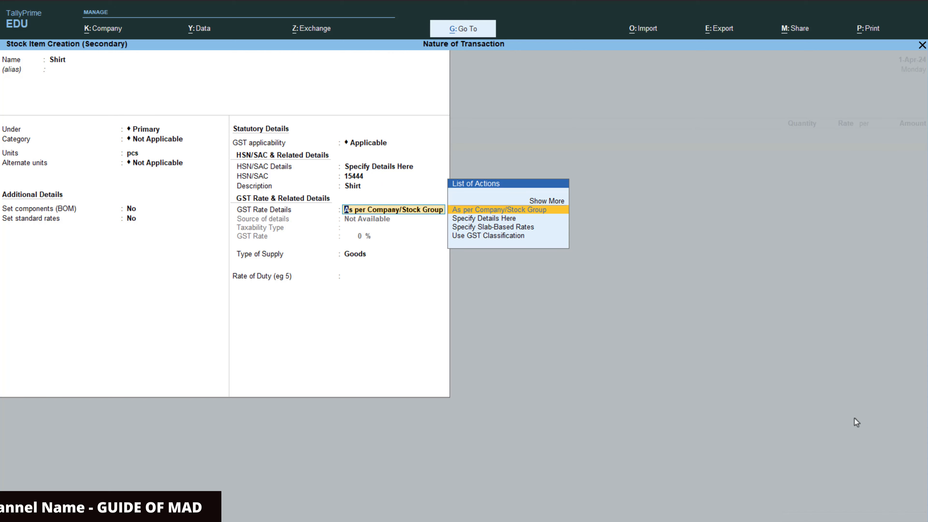
key("Return")
key("Return")
type("1")
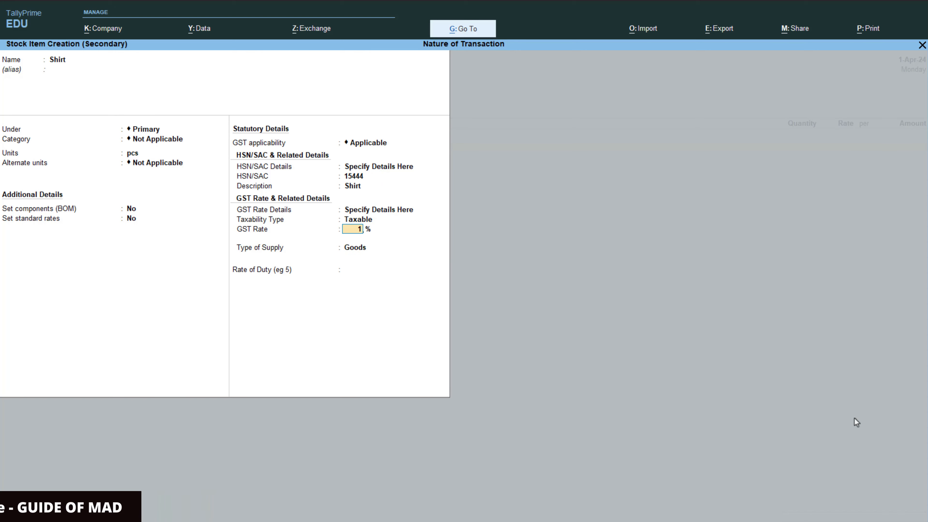
type("8")
key("Return")
key("Return")
key("Return")
key("Return")
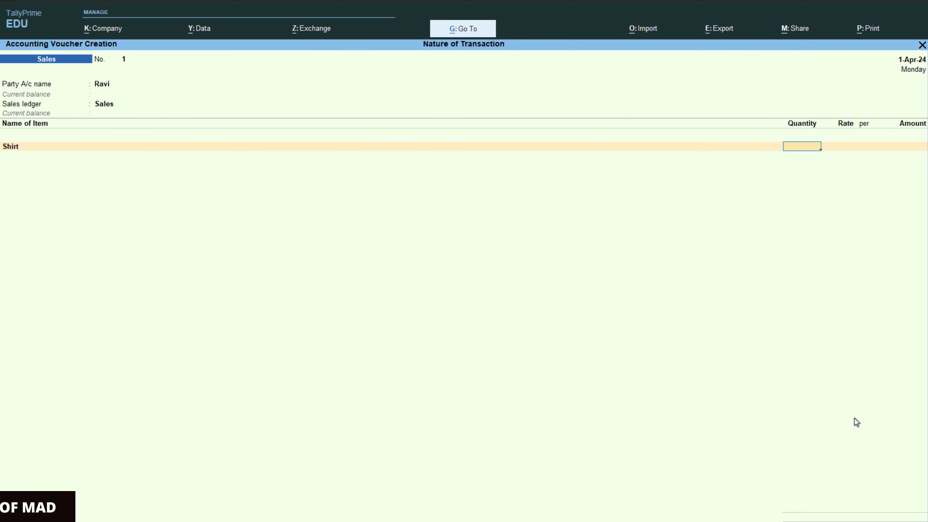
Step: Enter a quantity of 15 pcs at a rate of 1500 for the Shirt line in the sales voucher
type("15")
key("Return")
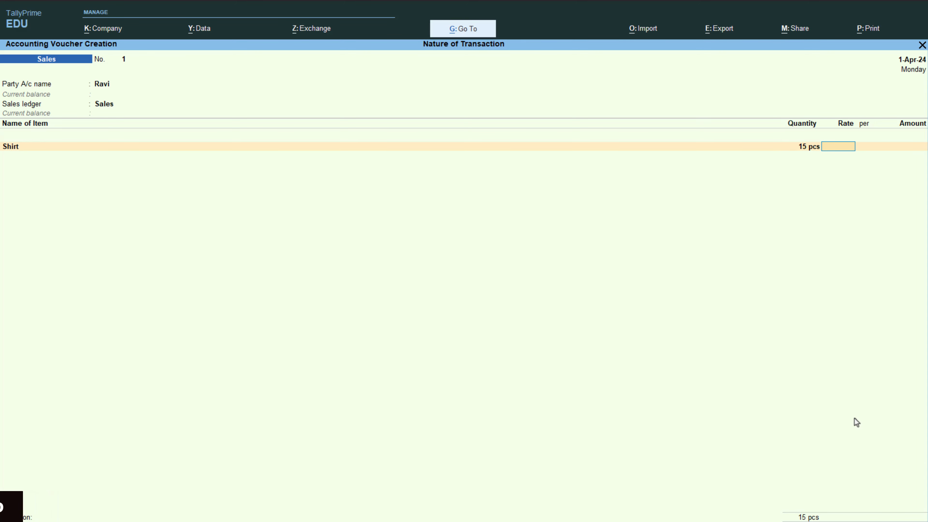
type("1500")
key("Return")
key("Return")
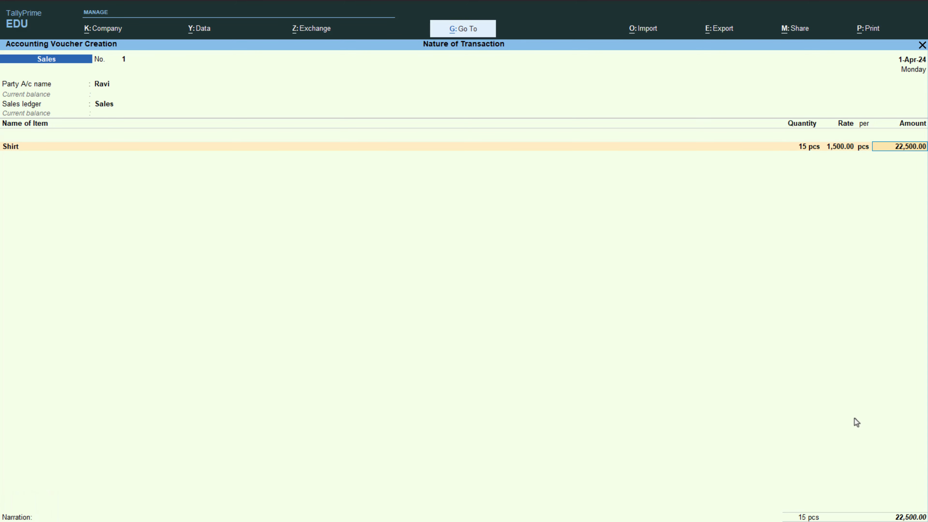
Step: Override the Shirt line's GST rate details with Specify Details Here and set its taxability type to Taxable
key("Return")
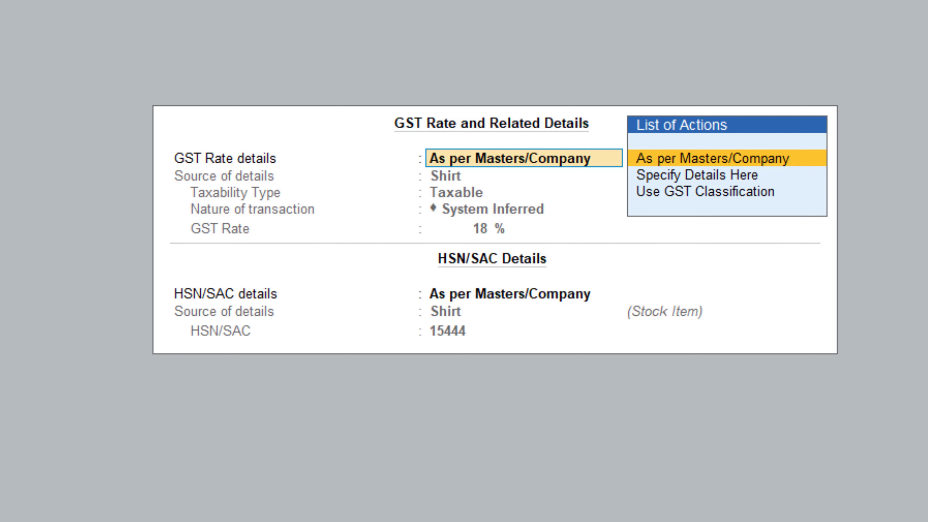
key("Down")
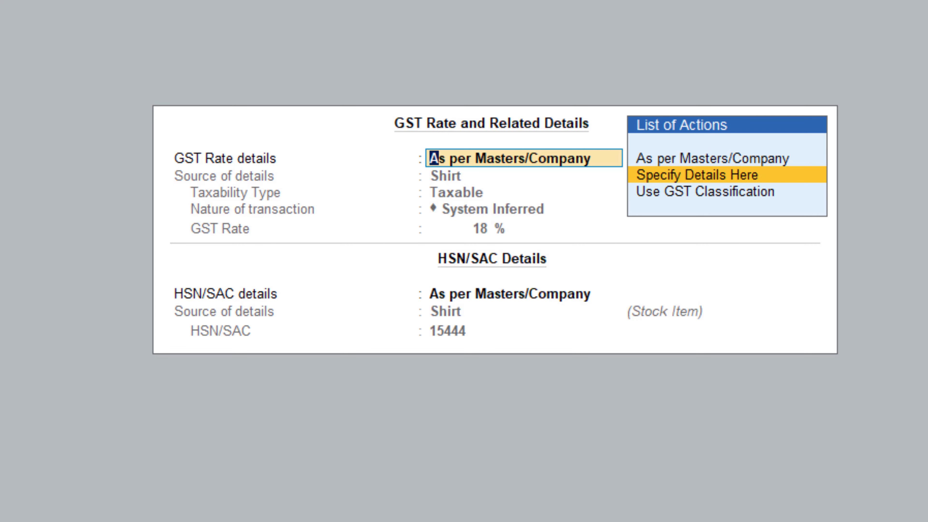
key("Return")
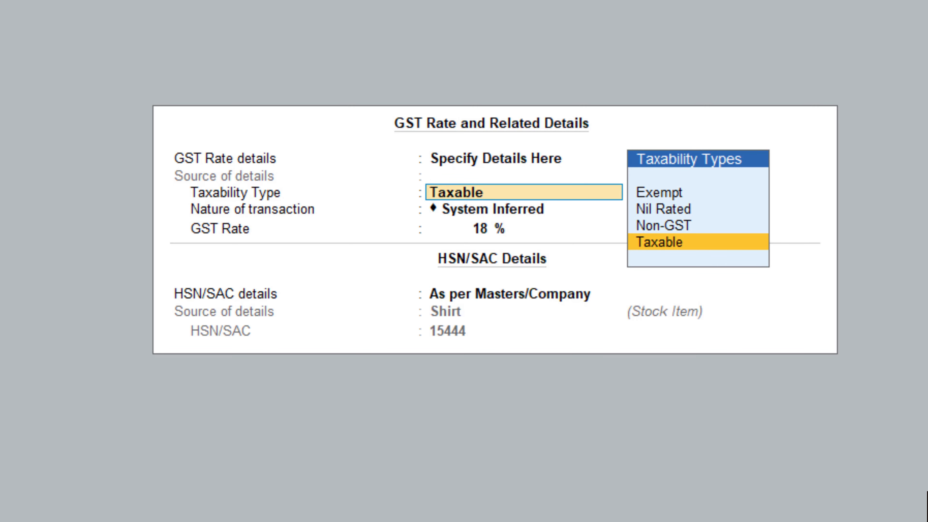
key("Return")
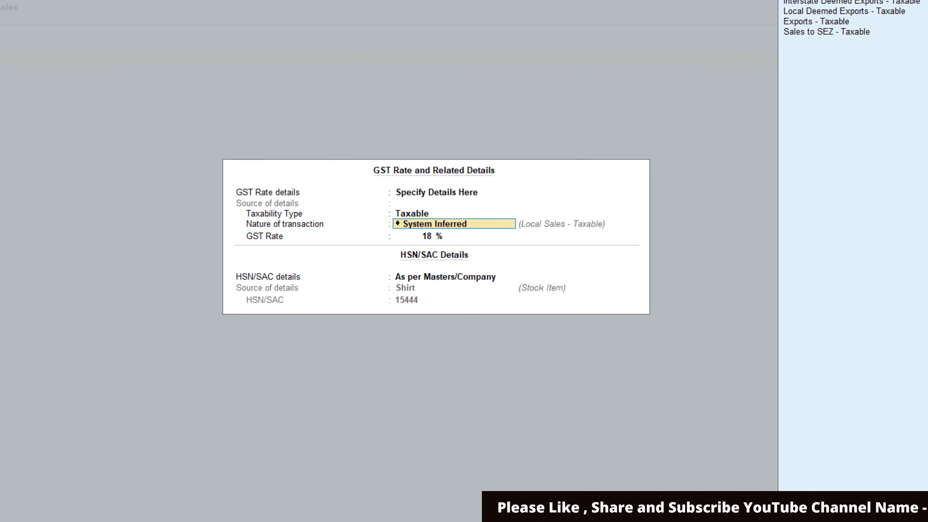
Step: Review the configuration of the GST rate details, keeping Show Nature of transaction at Yes, and accept it
key("F12")
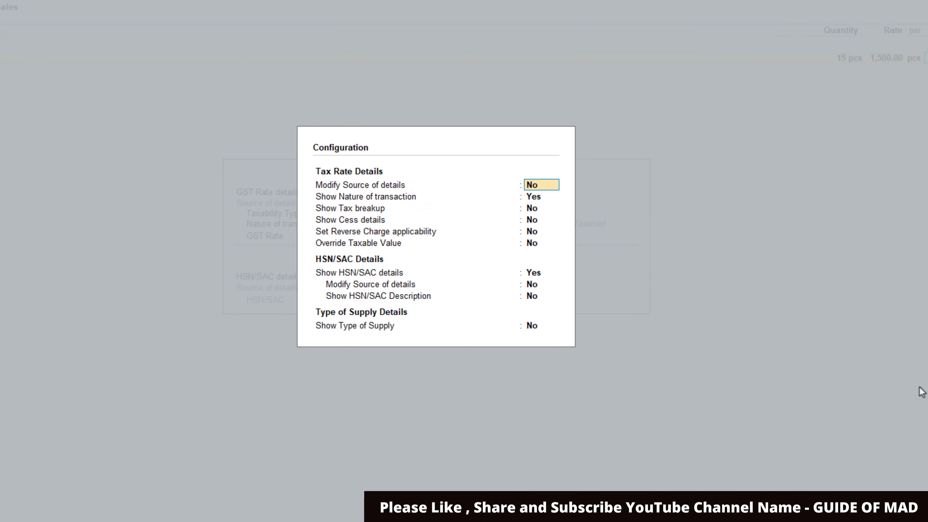
key("Return")
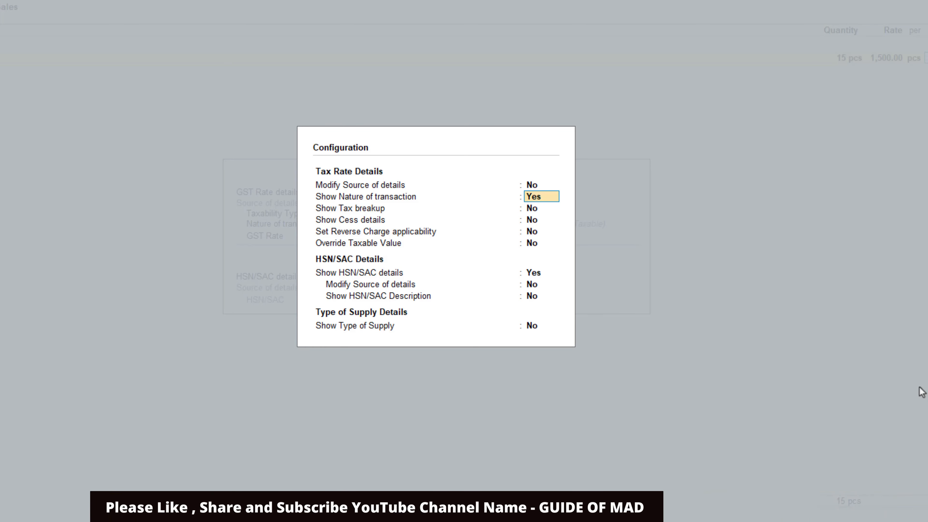
key("Return")
key("Return")
key("Return")
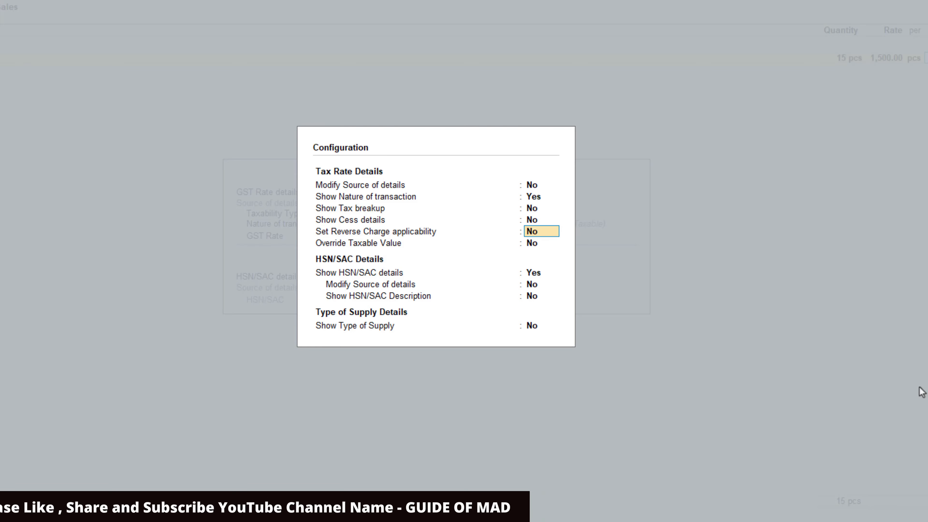
key("ctrl+a")
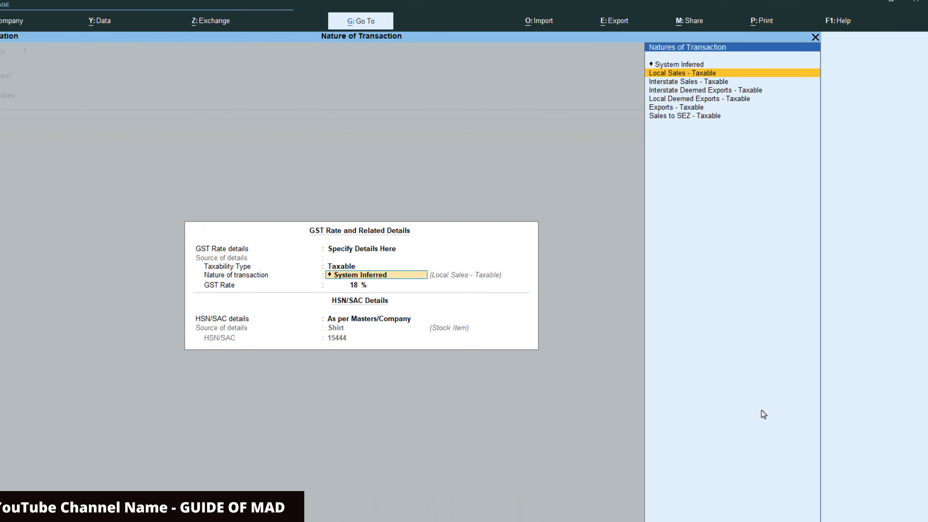
Step: Set the Shirt line's nature of transaction to Local Sales - Taxable at 18 %, keeping HSN/SAC details As per Masters/Company
key("Return")
key("Return")
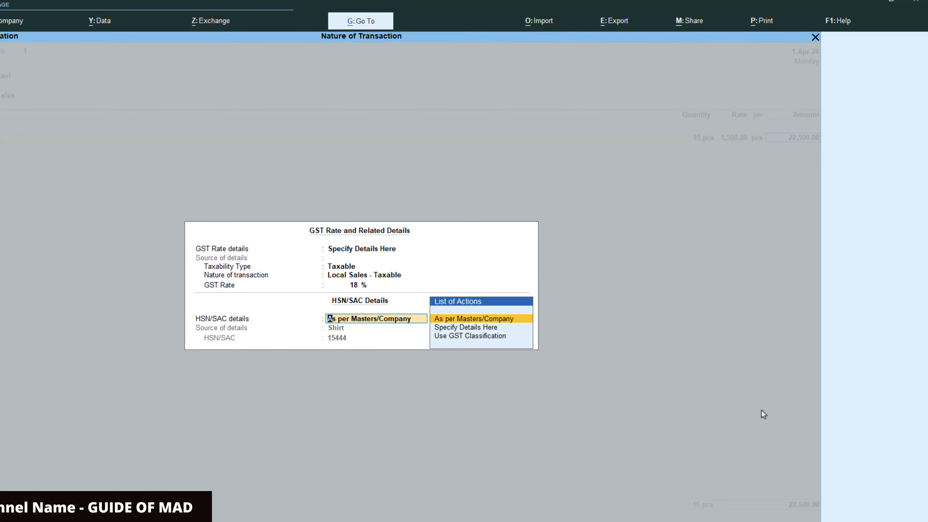
key("Return")
key("Return")
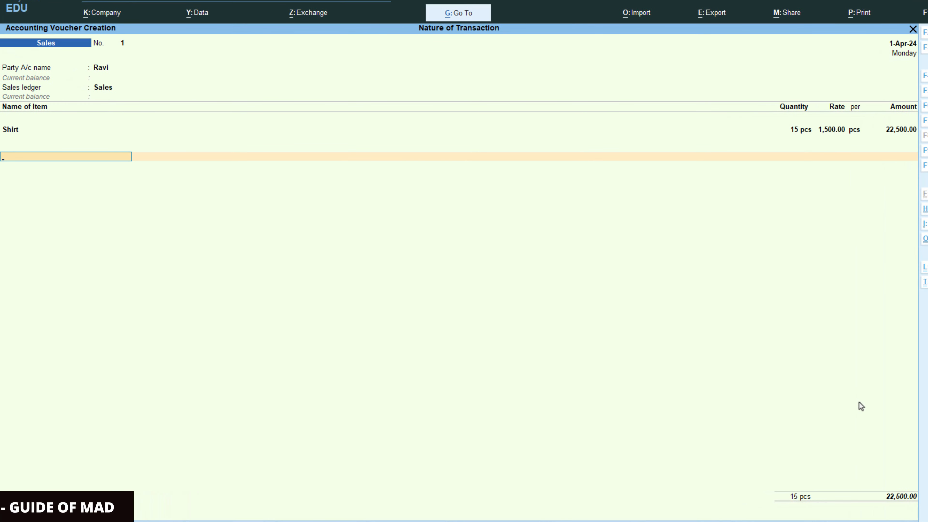
Step: Create a CGST ledger under Duties & Taxes with duty type GST and add it to the sales voucher
key("alt+c")
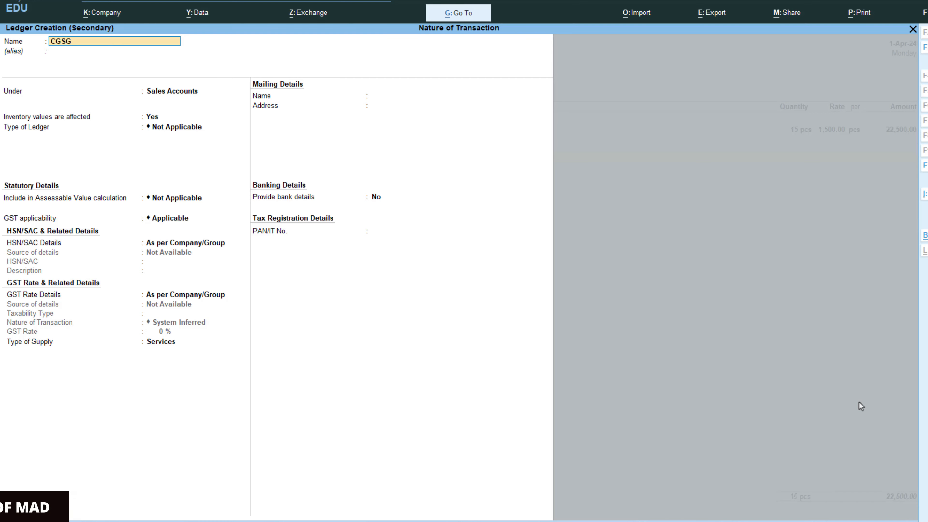
type("CGSG")
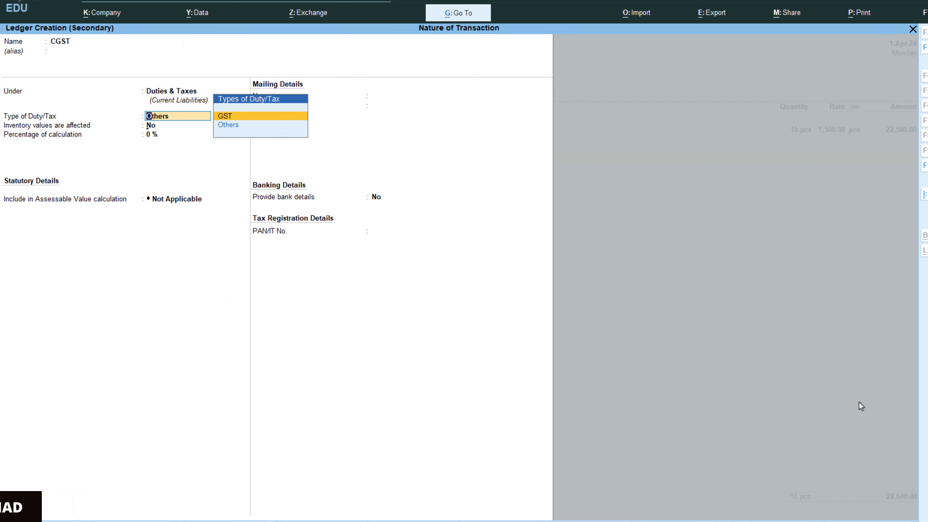
key("Return")
key("Return")
key("Return")
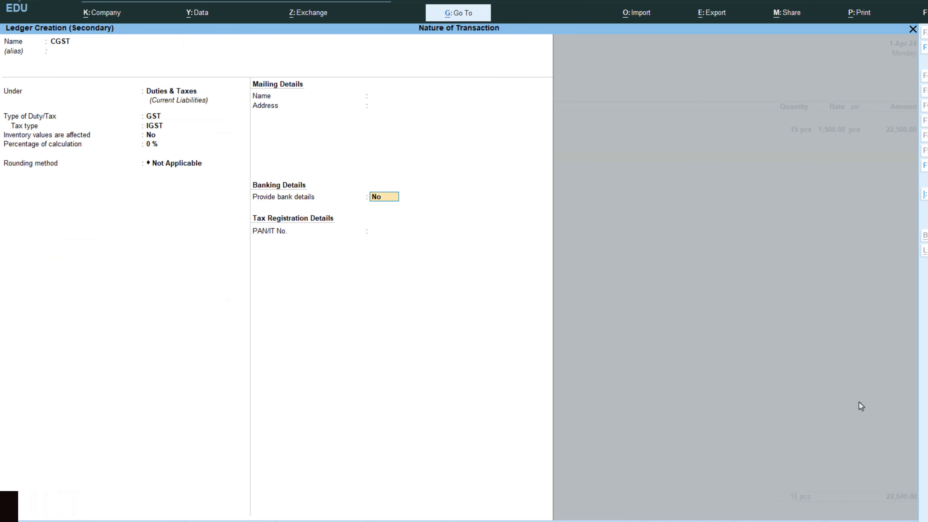
key("ctrl+a")
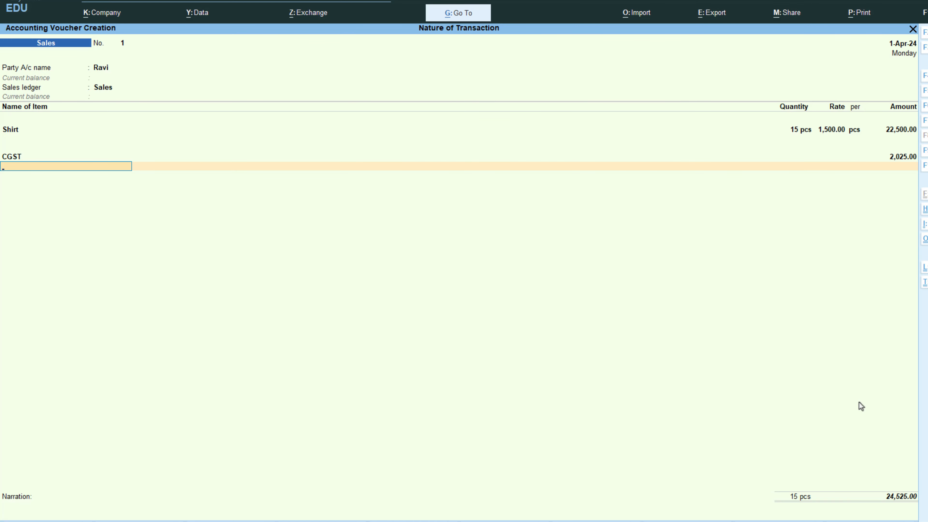
Step: Create an SGST ledger under Duties & Taxes with duty type GST and tax type SGST/UTGST, and add it to the voucher
key("alt+c")
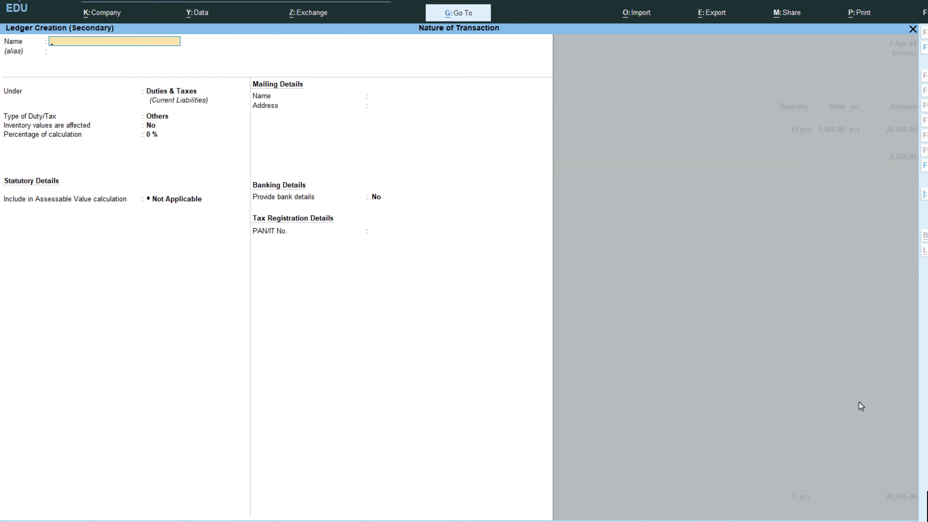
key("Down")
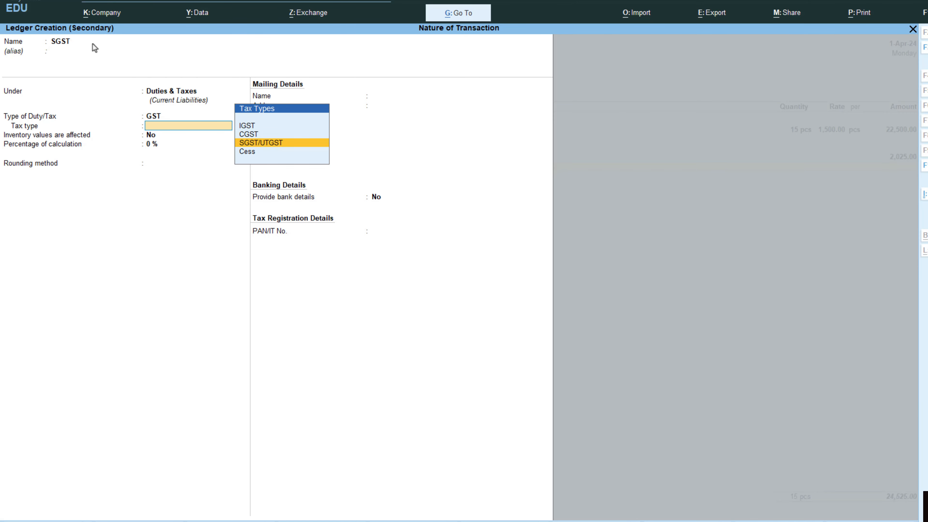
key("Return")
key("Return")
key("Return")
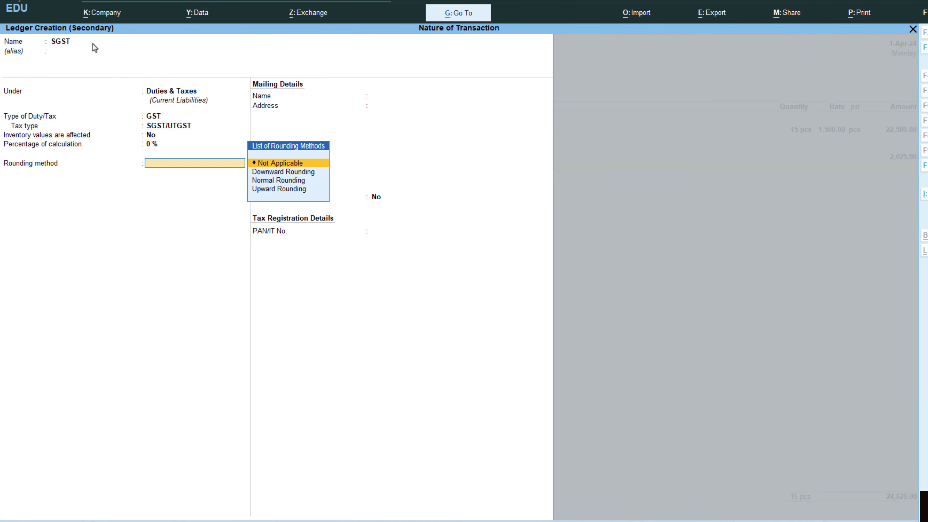
key("Return")
key("Return")
key("Return")
key("Return")
key("Return")
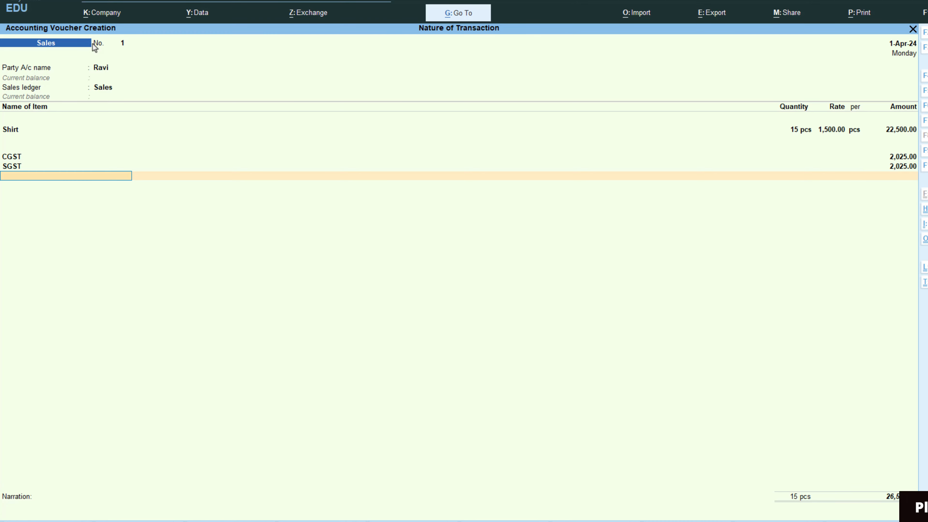
Step: Record the bill as New Ref 1 for the full amount and accept the sales voucher with its modified tax details
key("Return")
key("Return")
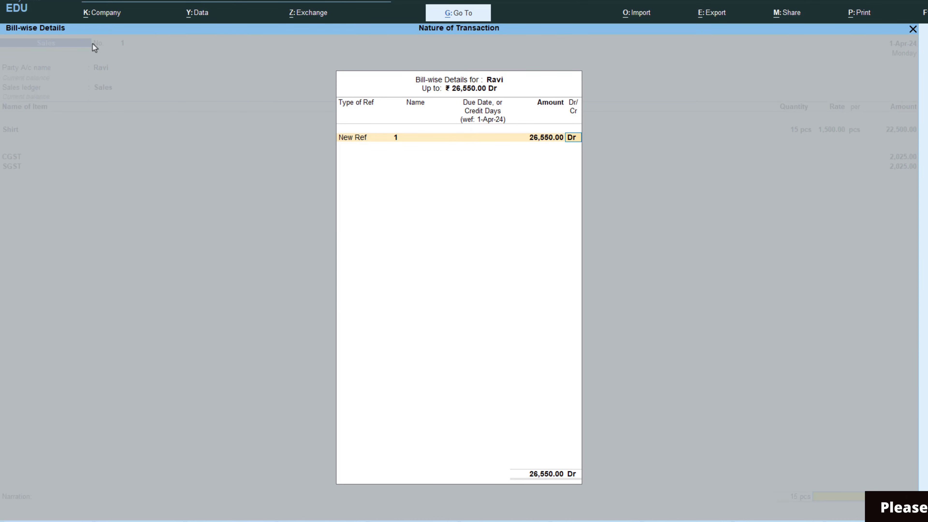
key("Return")
key("Return")
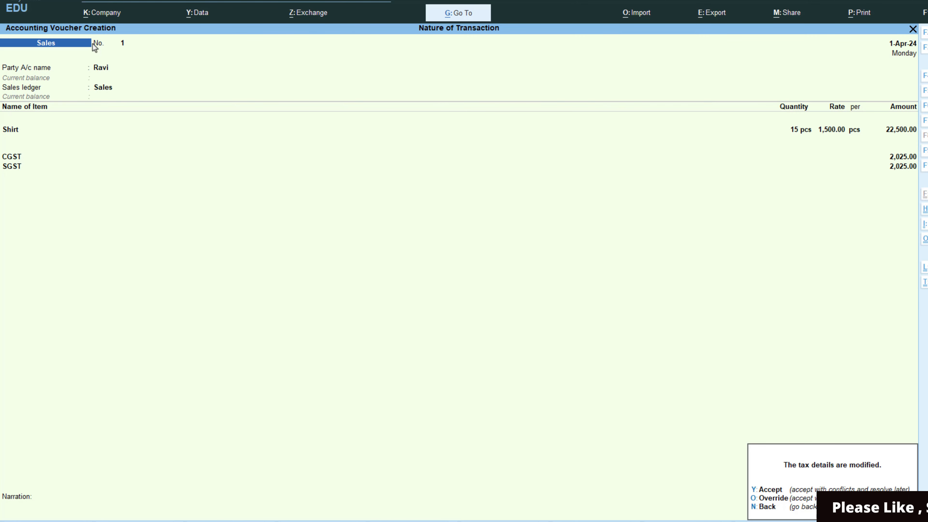
key("y")
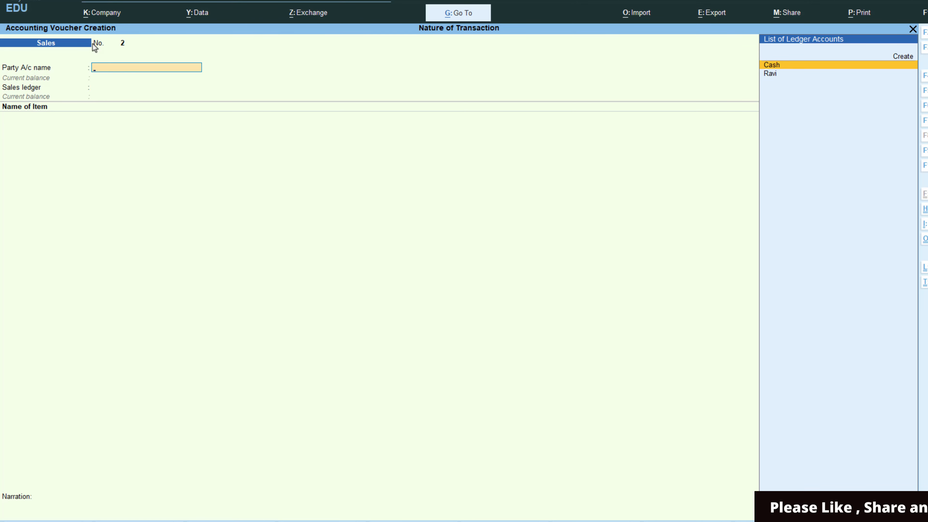
Step: Start a new party ledger for the second sales voucher, entering the customer's name and grouping it under Sundry Debtors
key("alt+c")
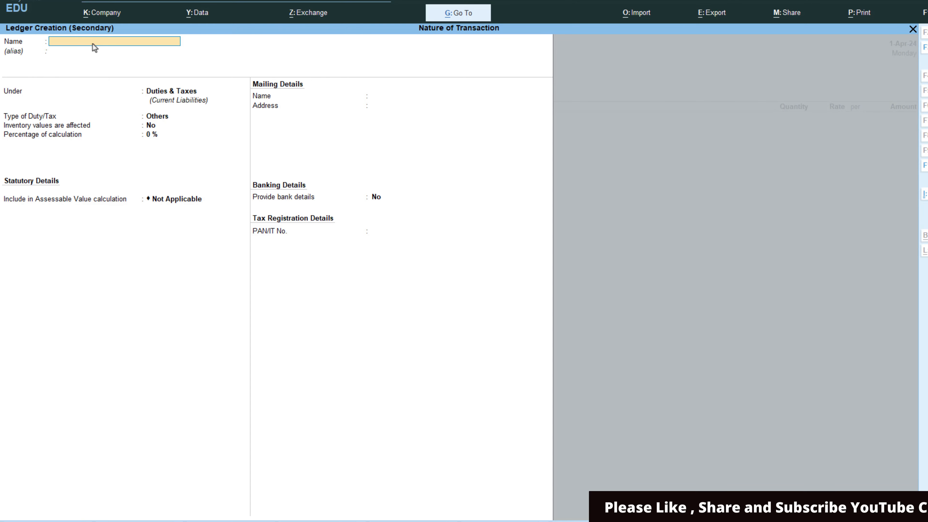
type("Krish")
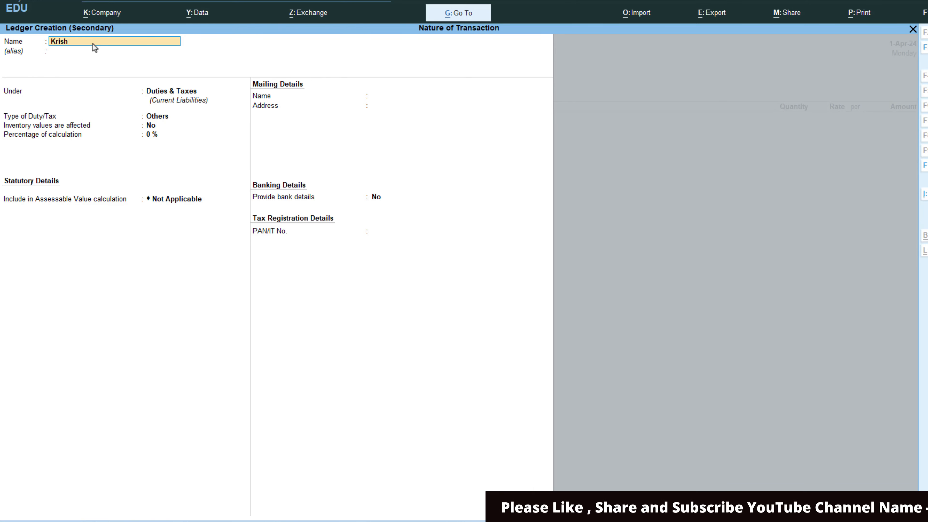
type("an")
key("Return")
type("S")
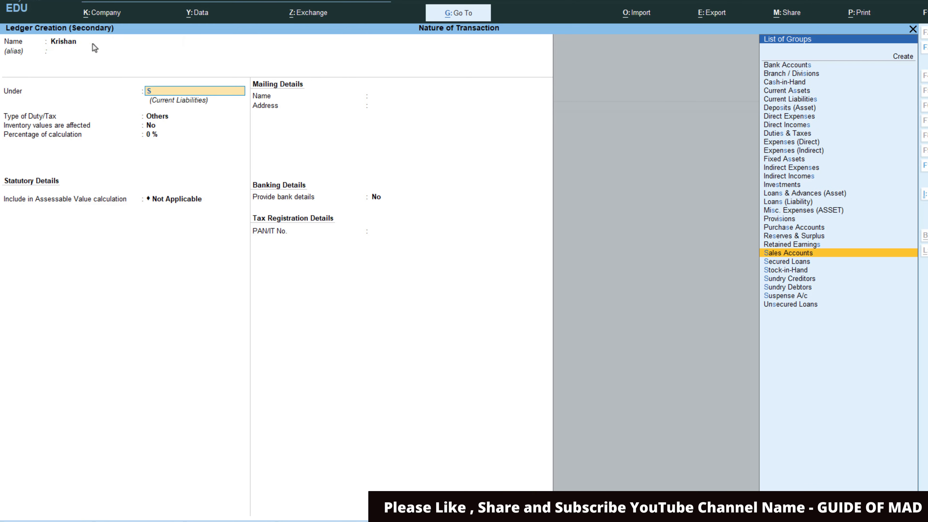
key("Down")
key("Down")
key("Down")
key("Down")
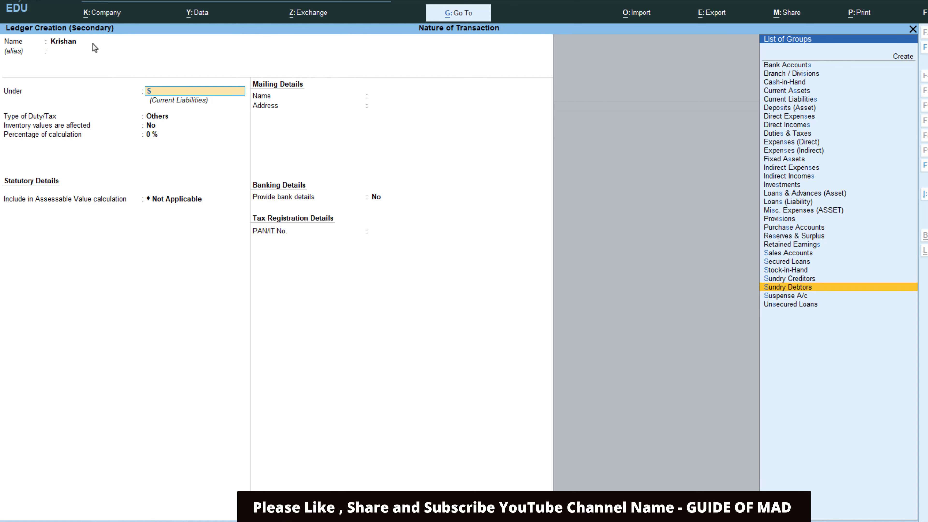
key("Return")
Step: Set the party's state to Haryana, keep bank details at No and registration type Regular, and save the ledger
key("Return")
key("Return")
key("Return")
key("Return")
key("Return")
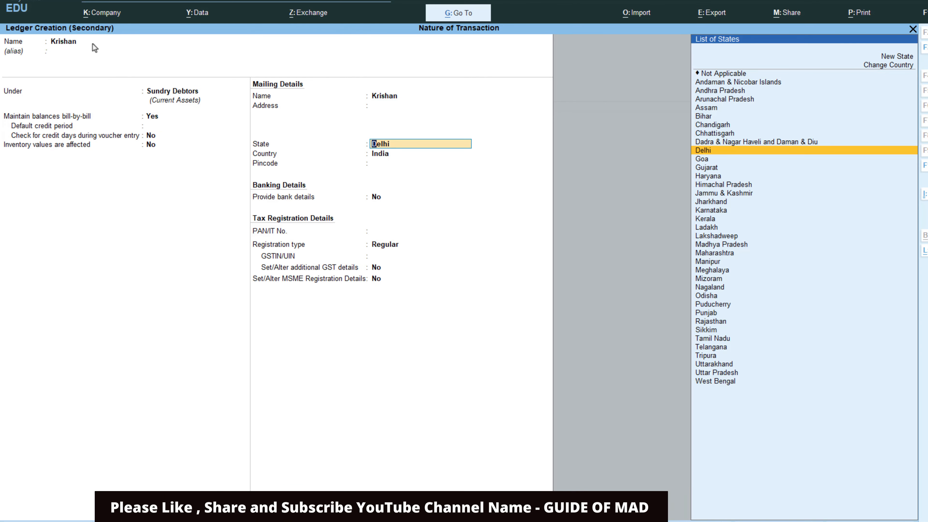
type("hary")
key("Return")
key("Return")
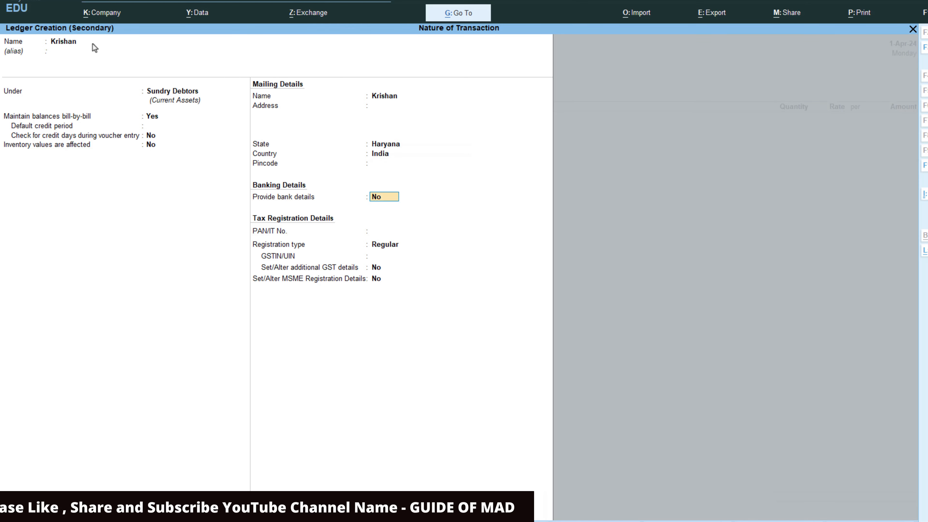
key("Return")
key("Return")
key("Return")
key("Return")
key("Return")
key("Return")
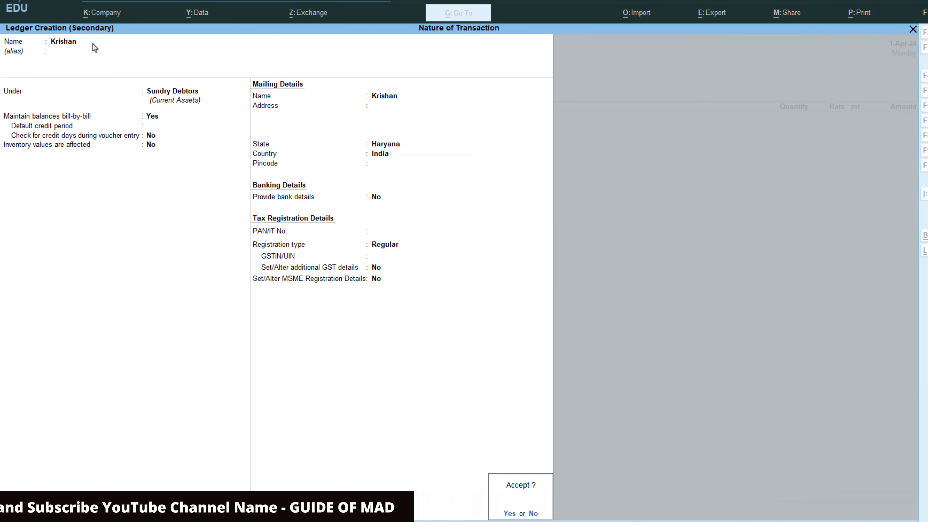
key("Return")
Step: Leave the dispatch details blank, accept the party details with place of supply Haryana, and choose the Sales ledger
key("Return")
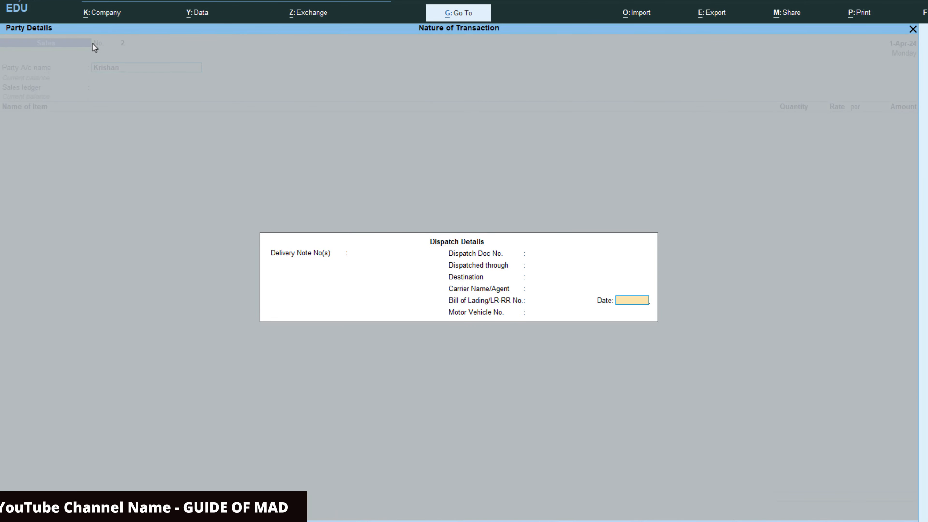
key("Return")
key("Return")
key("Return")
key("Return")
key("Return")
key("Return")
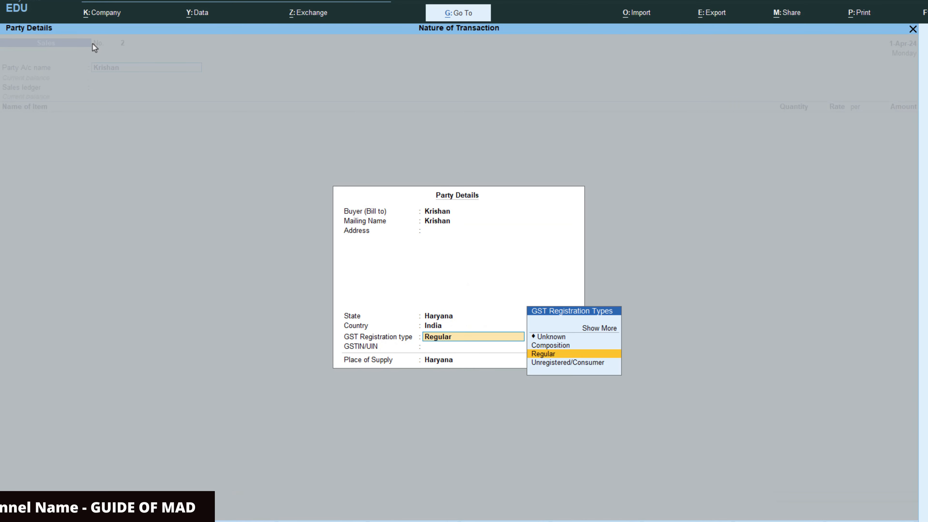
key("Return")
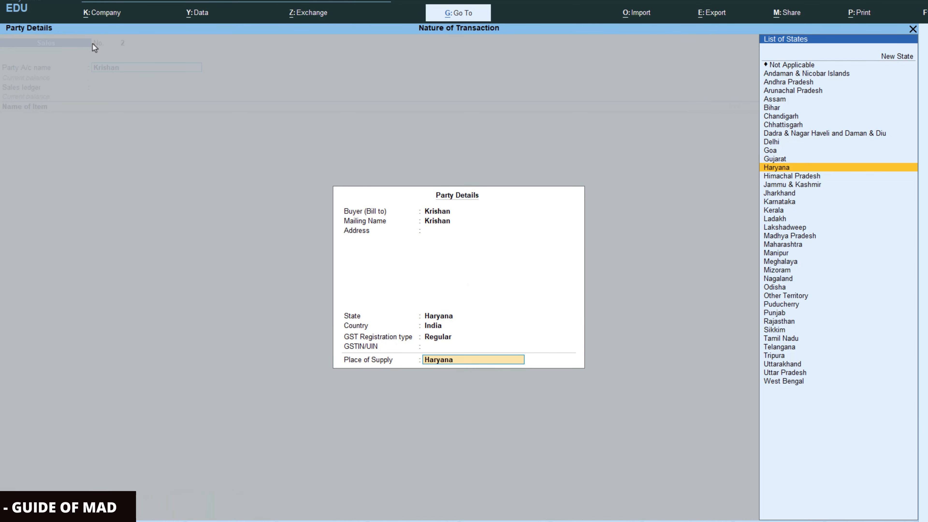
key("Return")
key("Return")
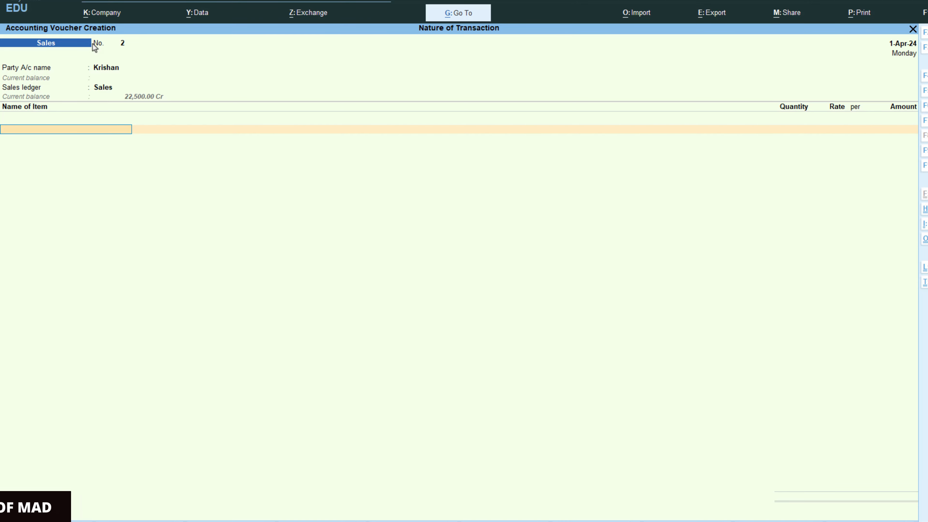
Step: Add the Shirt item to the second sales voucher with a quantity of 14 pcs at a rate of 1,500
key("Return")
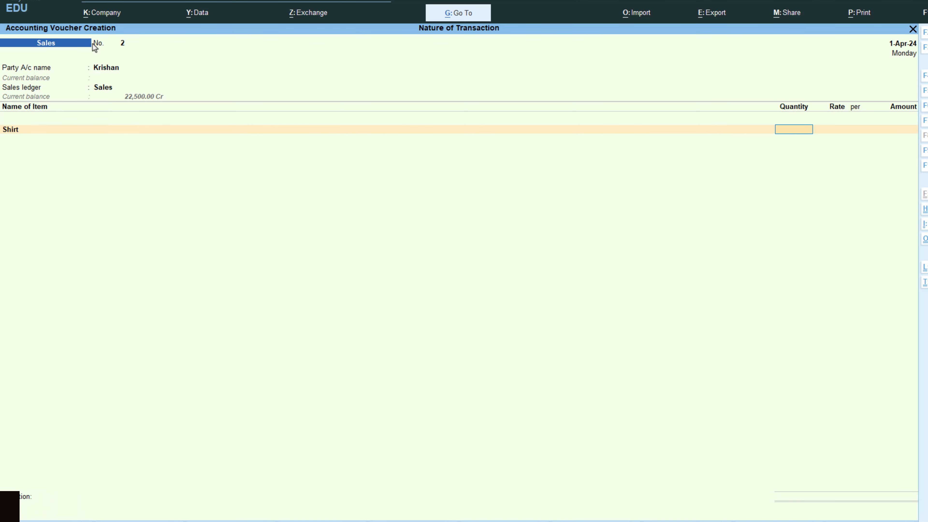
key("Return")
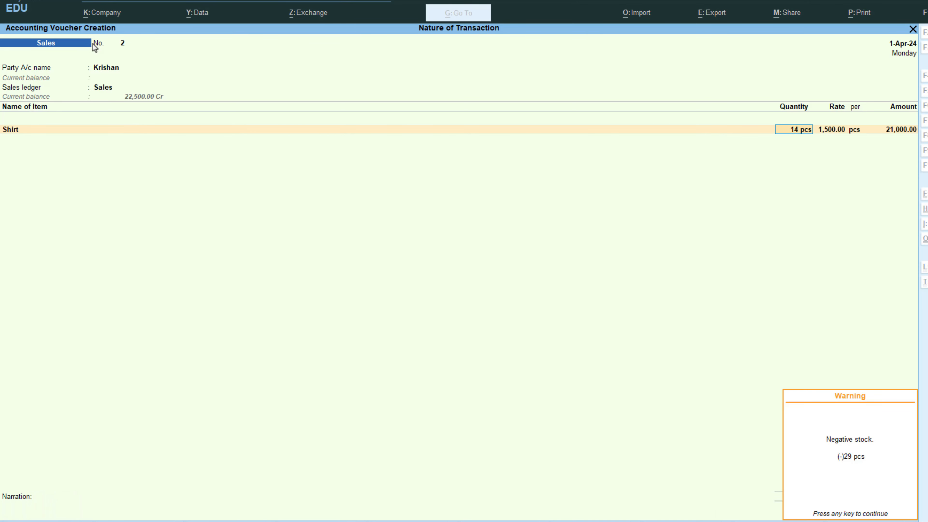
key("Return")
key("Return")
key("Return")
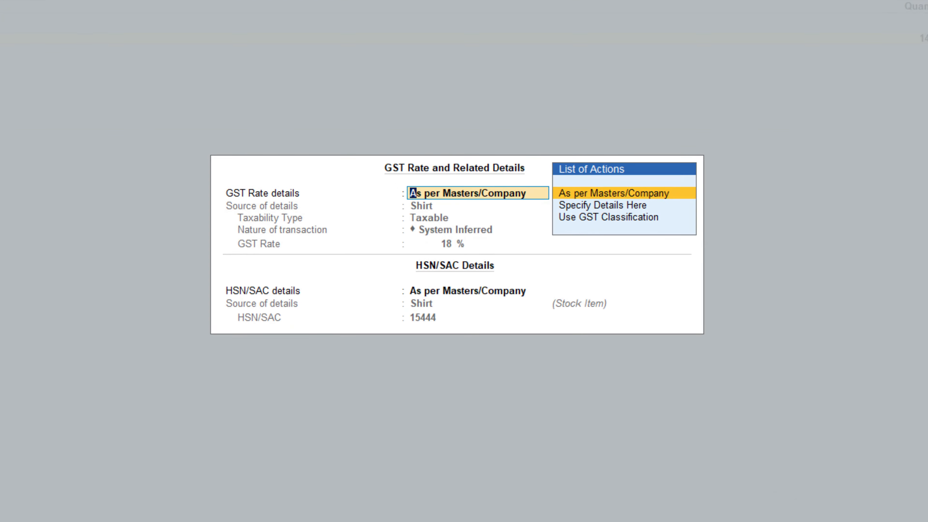
Step: Specify the Shirt's GST details in the voucher as Taxable with nature of transaction Interstate Sales - Taxable, keeping 18% and the master HSN/SAC details
key("Return")
key("BackSpace")
key("Down")
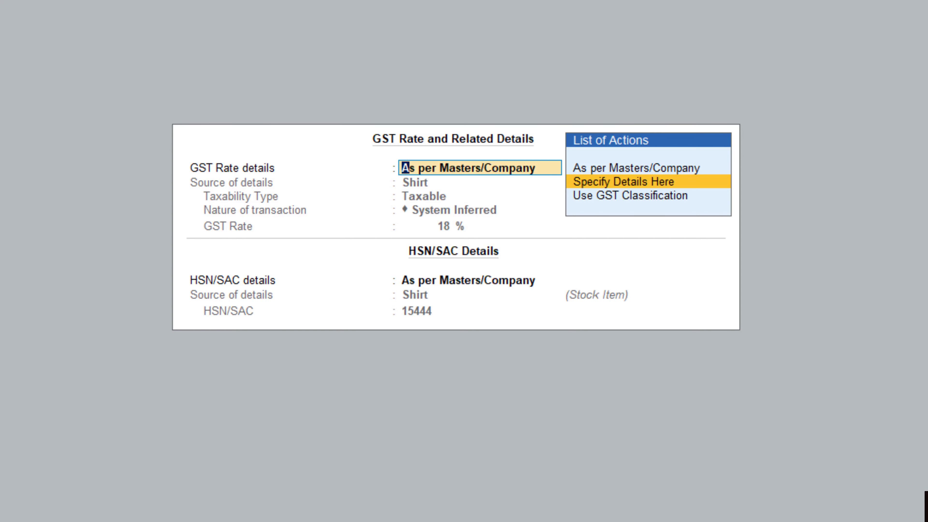
key("Return")
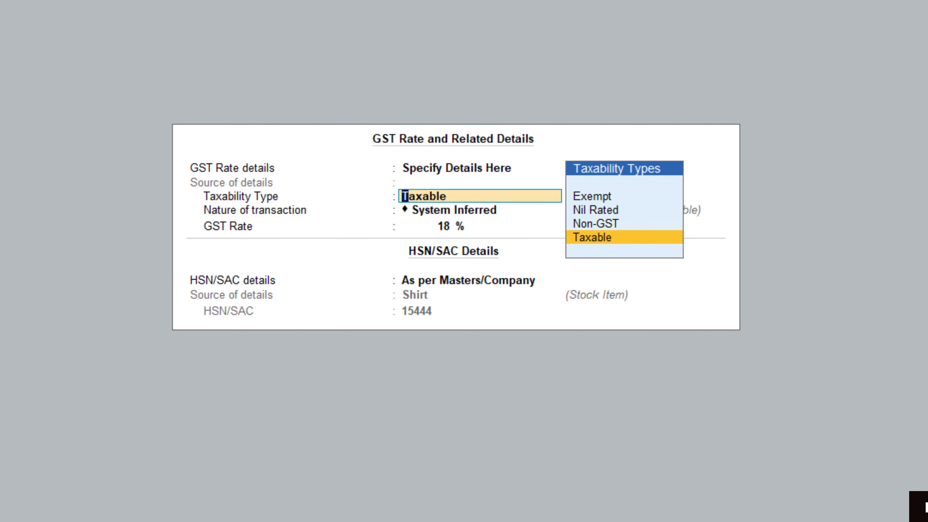
key("Return")
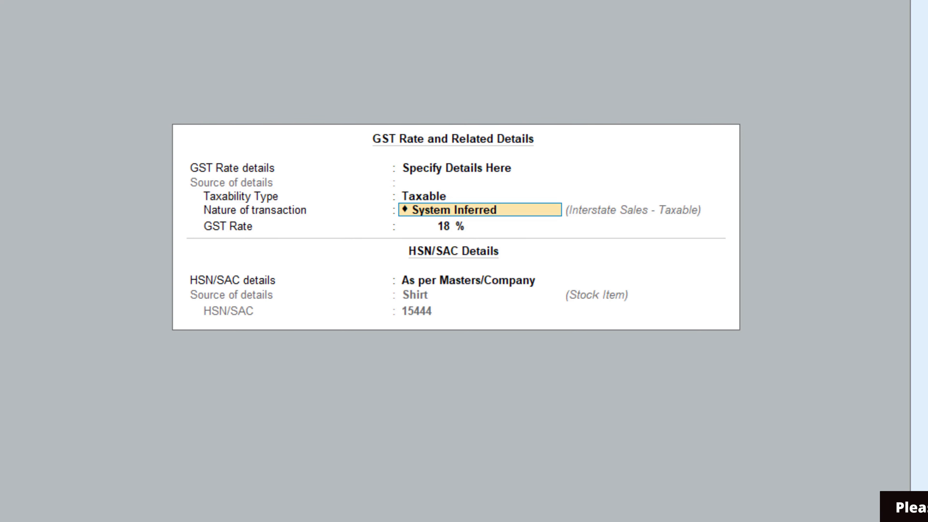
key("Return")
key("Return")
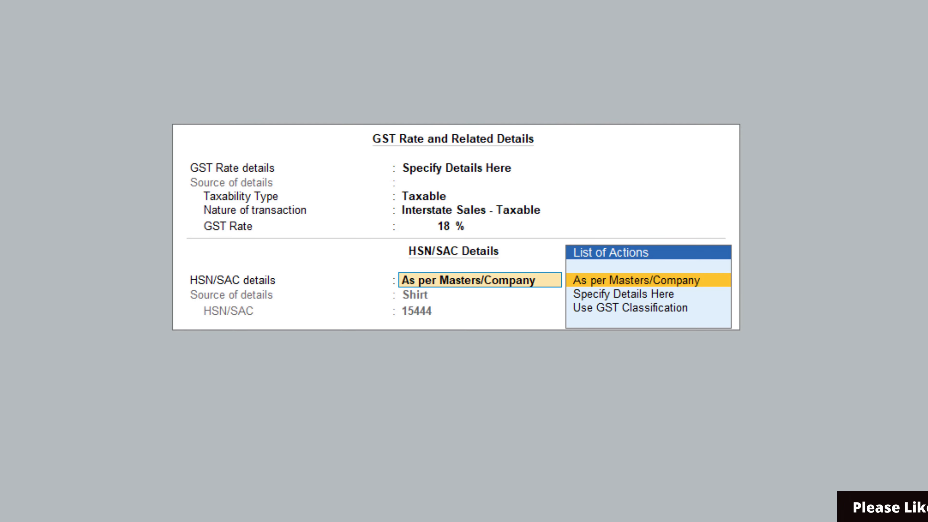
key("Return")
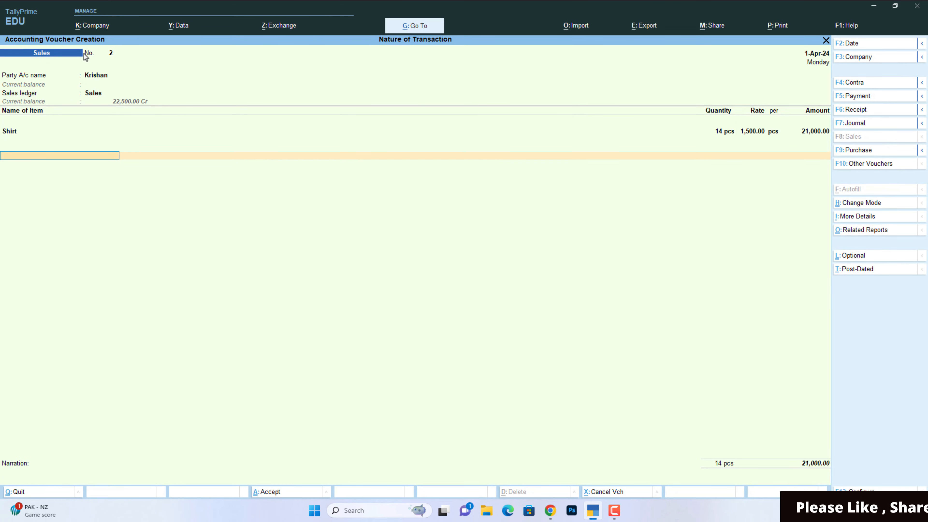
Step: Start a new tax ledger named IGST from the second sales voucher and group it under Duties & Taxes
key("alt+c")
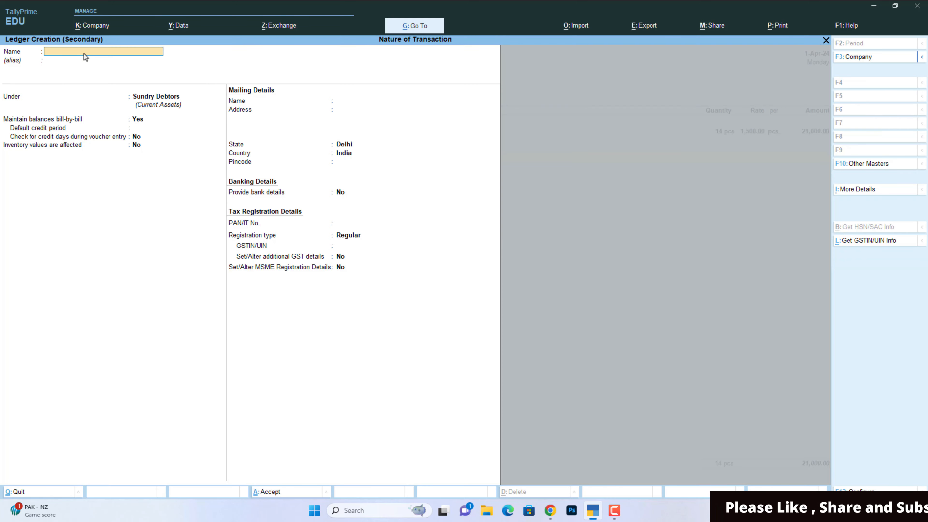
type("IGST")
key("Return")
key("Return")
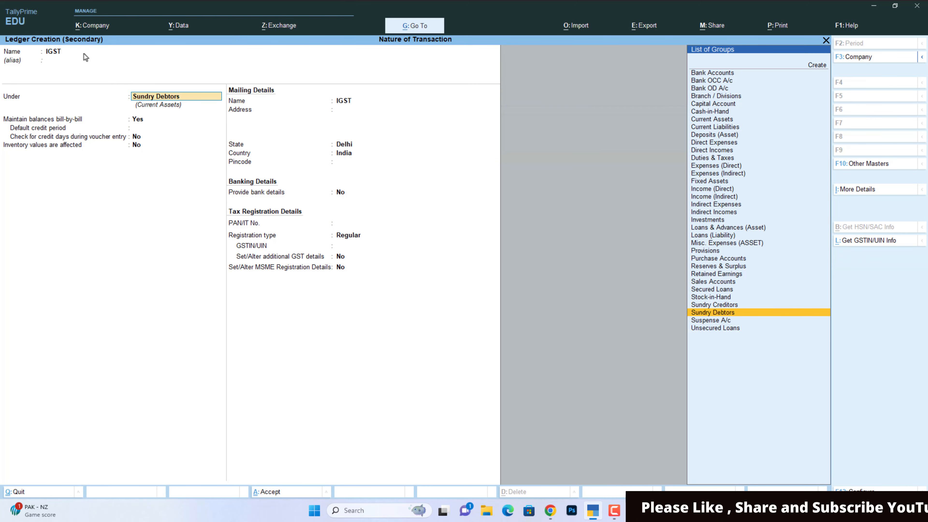
type("Du")
key("Return")
Step: Set the ledger's duty type to GST and tax type to IGST, leave the remaining fields at their defaults, and save it
key("Up")
key("Return")
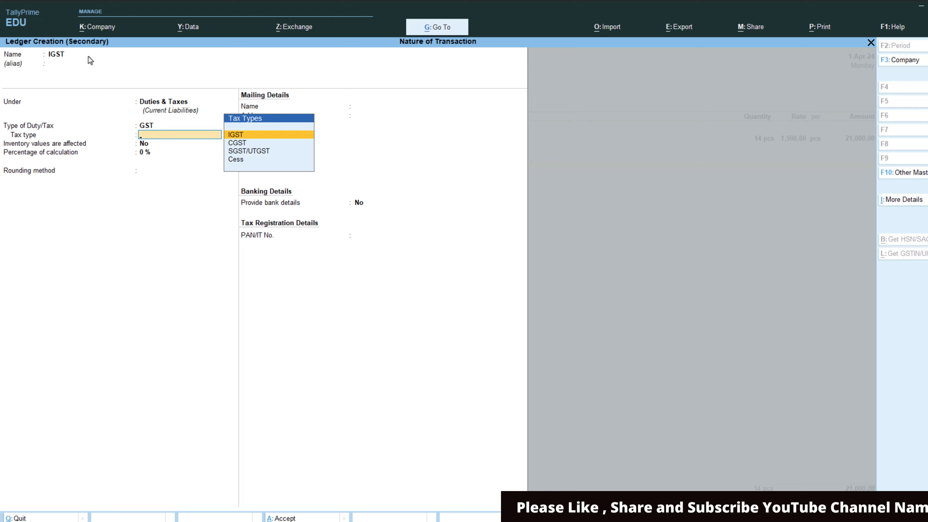
key("Return")
key("Return")
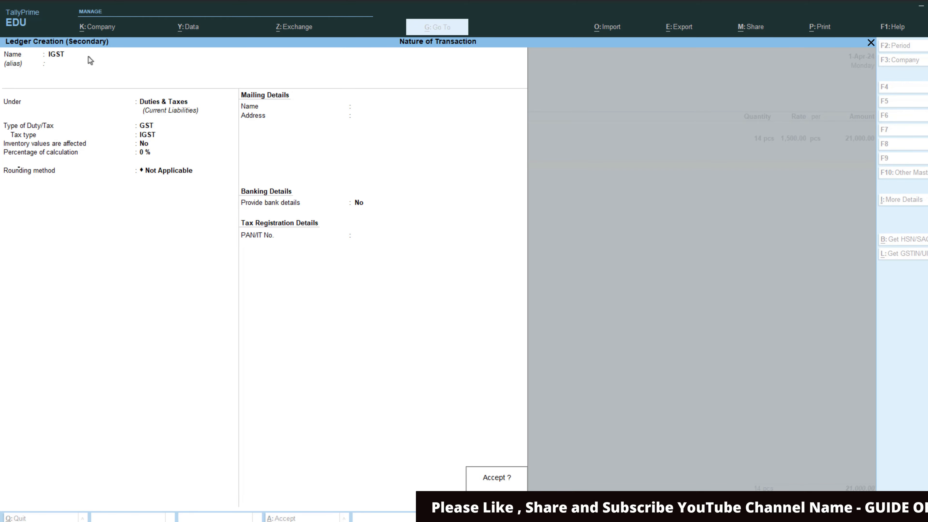
key("Return")
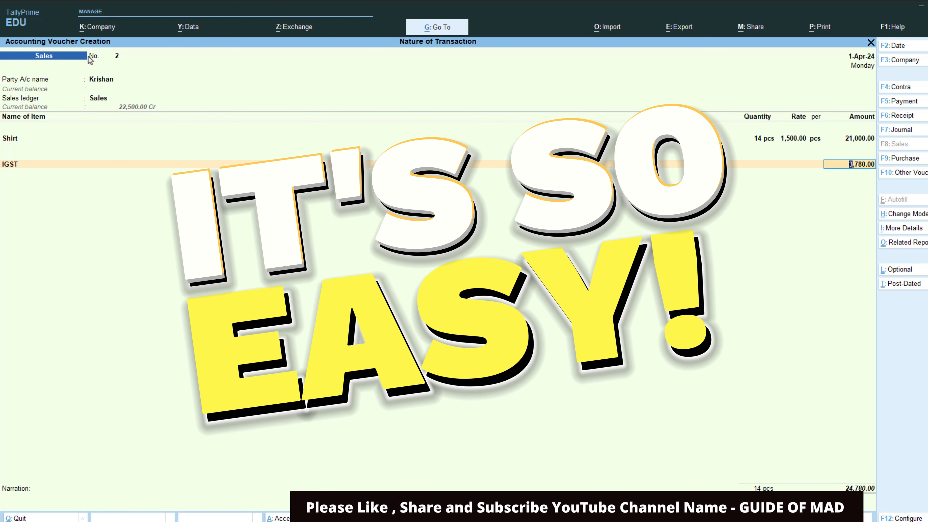